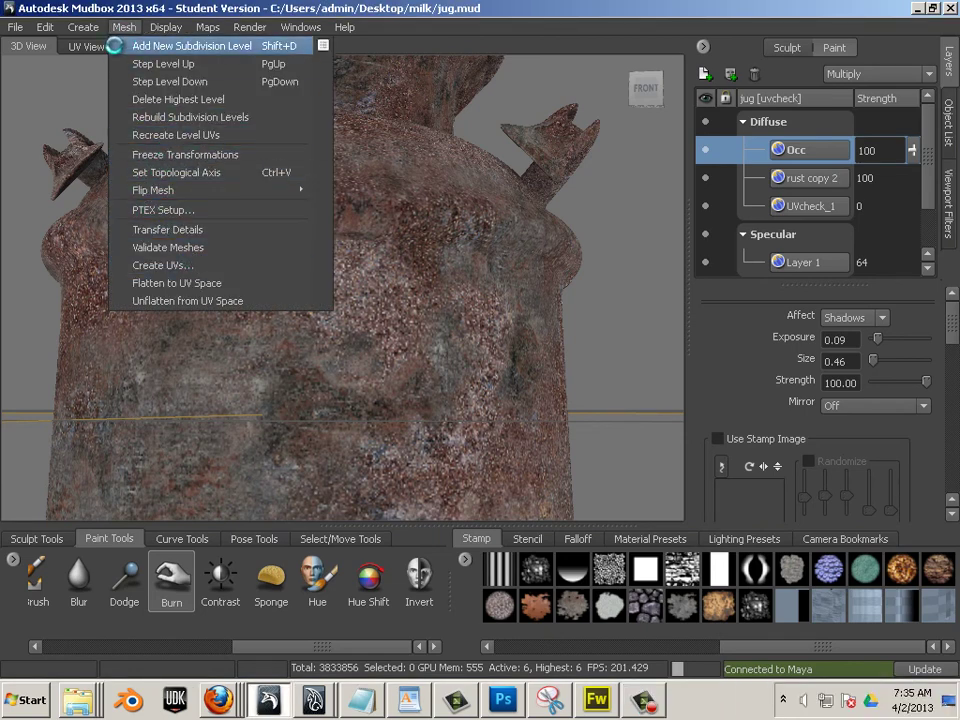
# Turn off flat lighting in the 3D view so the whole milk jug displays with normal shading.
pyautogui.moveTo(152, 28)
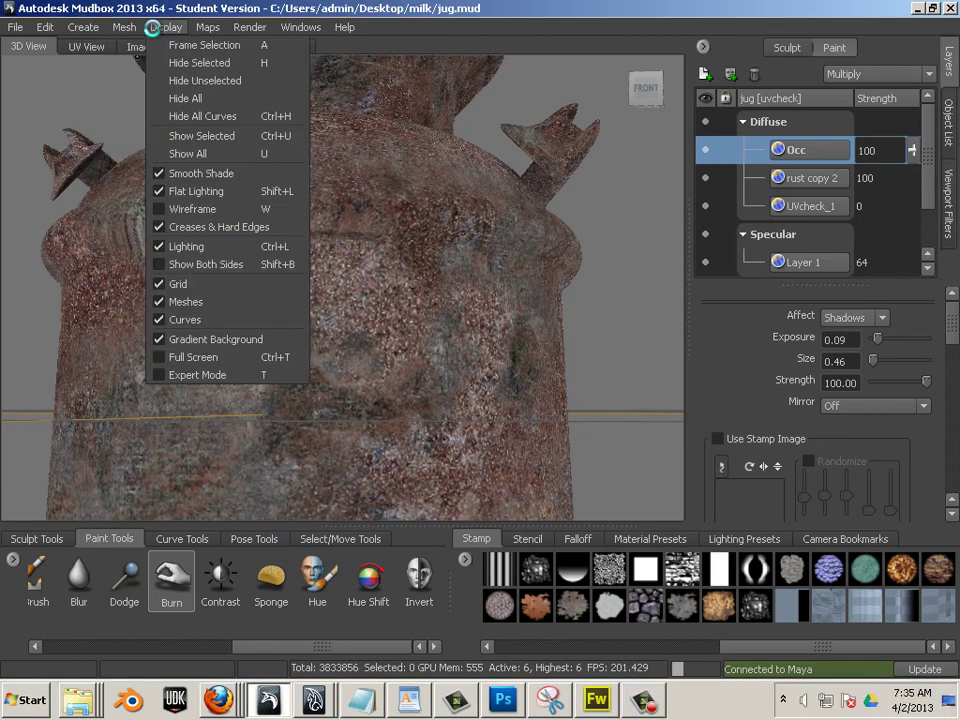
pyautogui.click(194, 190)
pyautogui.scroll(-5, 349, 306)
pyautogui.keyDown('alt'); pyautogui.moveTo(349, 306); pyautogui.dragTo(325, 341); pyautogui.keyUp('alt')
pyautogui.scroll(-3, 325, 341)
pyautogui.keyDown('alt'); pyautogui.moveTo(325, 341); pyautogui.dragTo(315, 304, button='middle'); pyautogui.keyUp('alt')
pyautogui.keyDown('alt'); pyautogui.moveTo(315, 304); pyautogui.dragTo(321, 304); pyautogui.keyUp('alt')
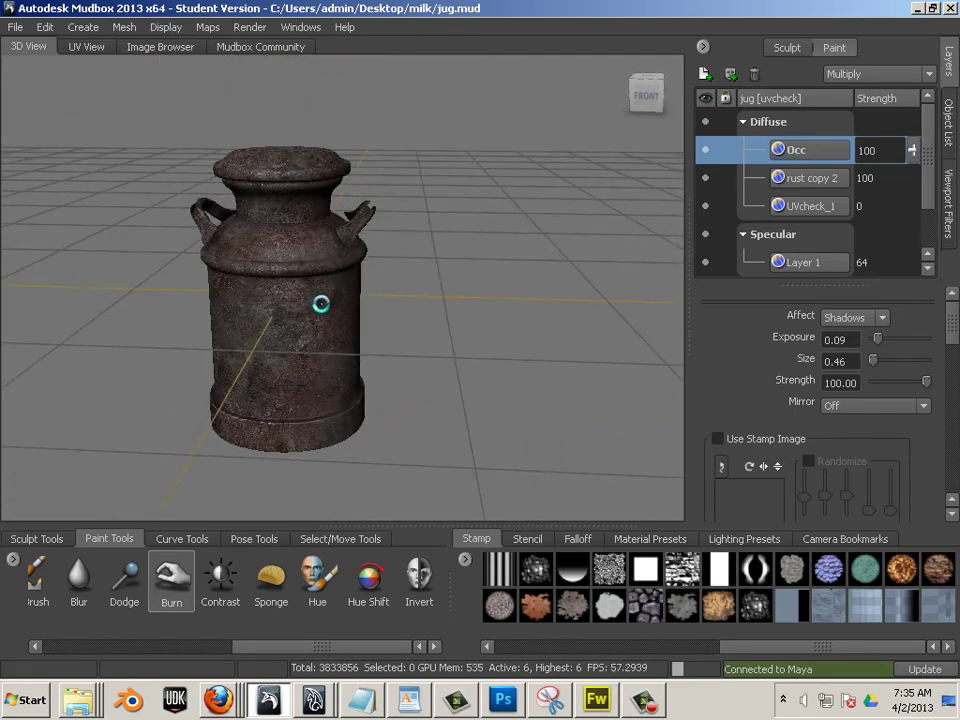
pyautogui.keyDown('alt'); pyautogui.moveTo(321, 304); pyautogui.dragTo(361, 306, button='middle'); pyautogui.keyUp('alt')
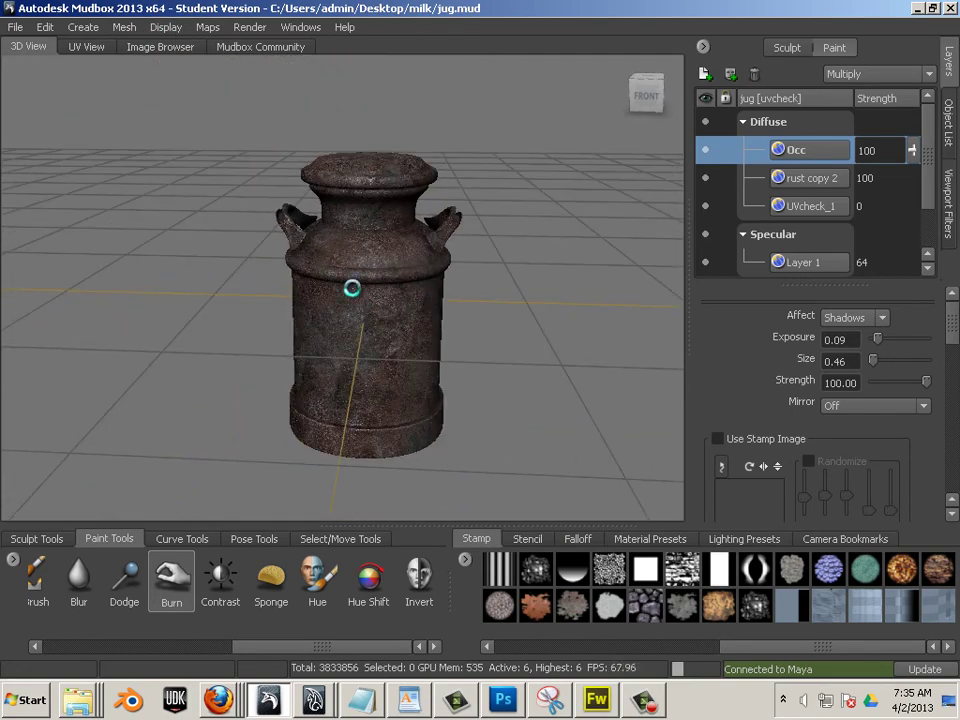
# Compare the lowest subdivision levels of the jug body and leave it at level 1.
pyautogui.press('pagedown')
pyautogui.press('pagedown')
pyautogui.press('pagedown')
pyautogui.press('pagedown')
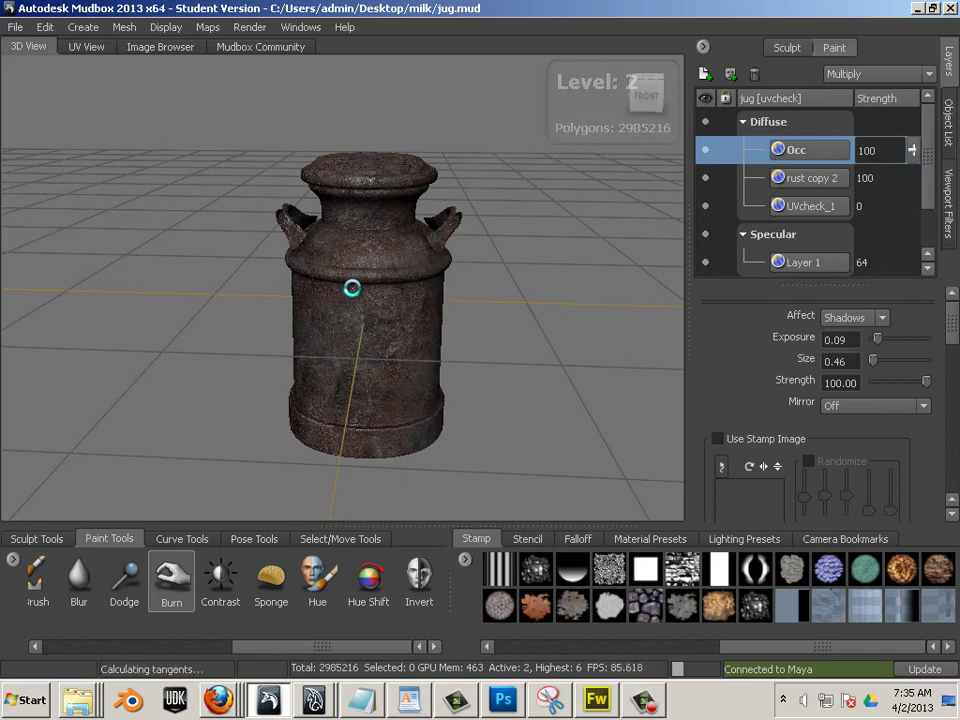
pyautogui.press('pagedown')
pyautogui.press('pagedown')
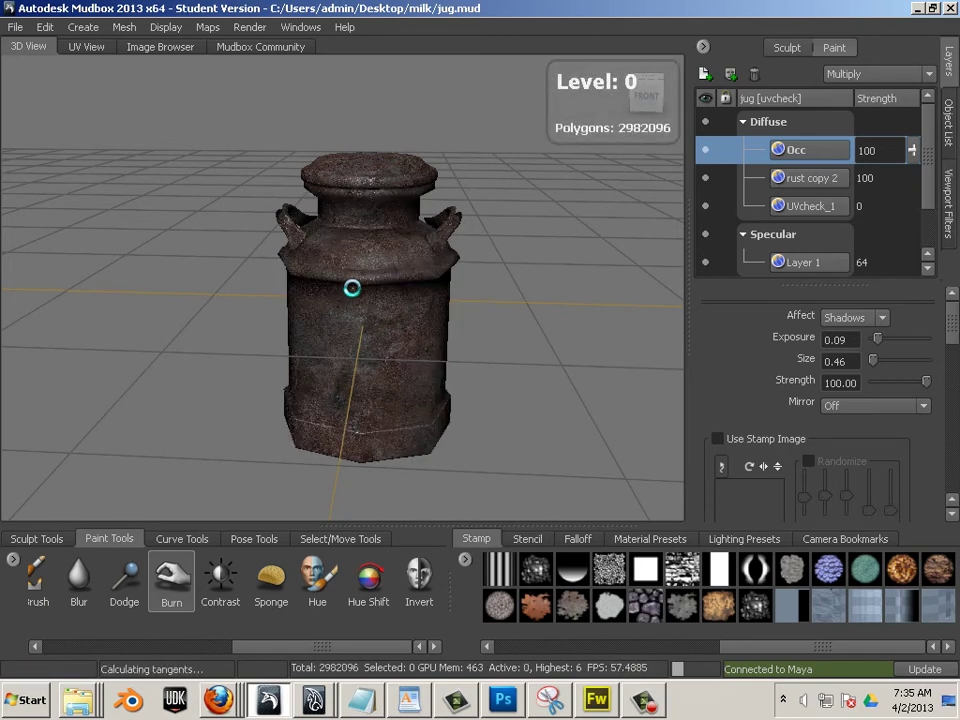
pyautogui.press('pageup')
pyautogui.press('pagedown')
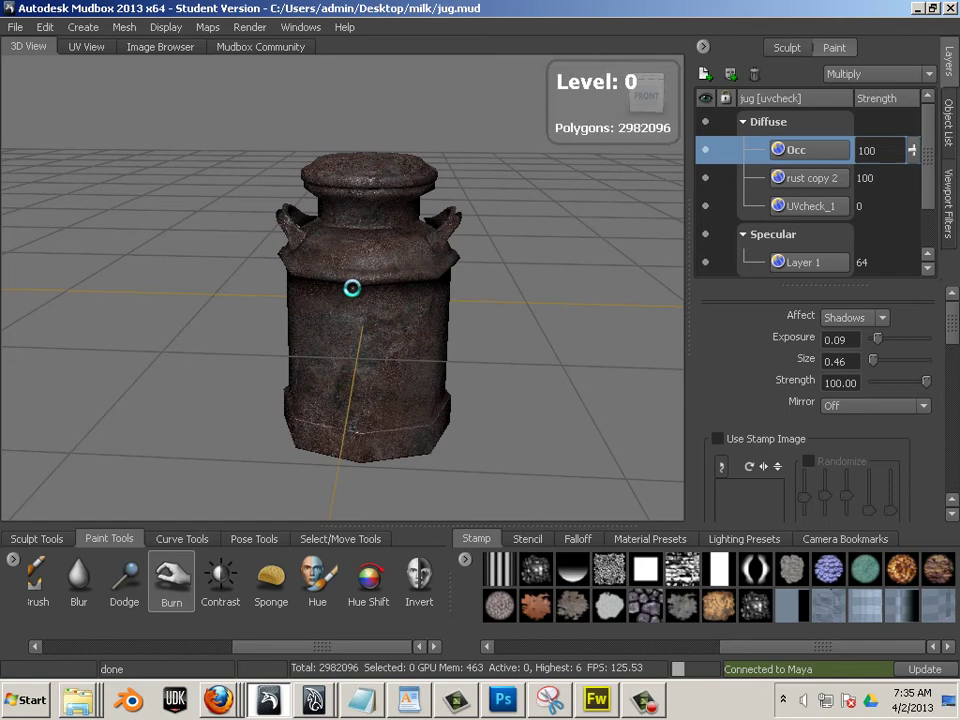
pyautogui.press('pageup')
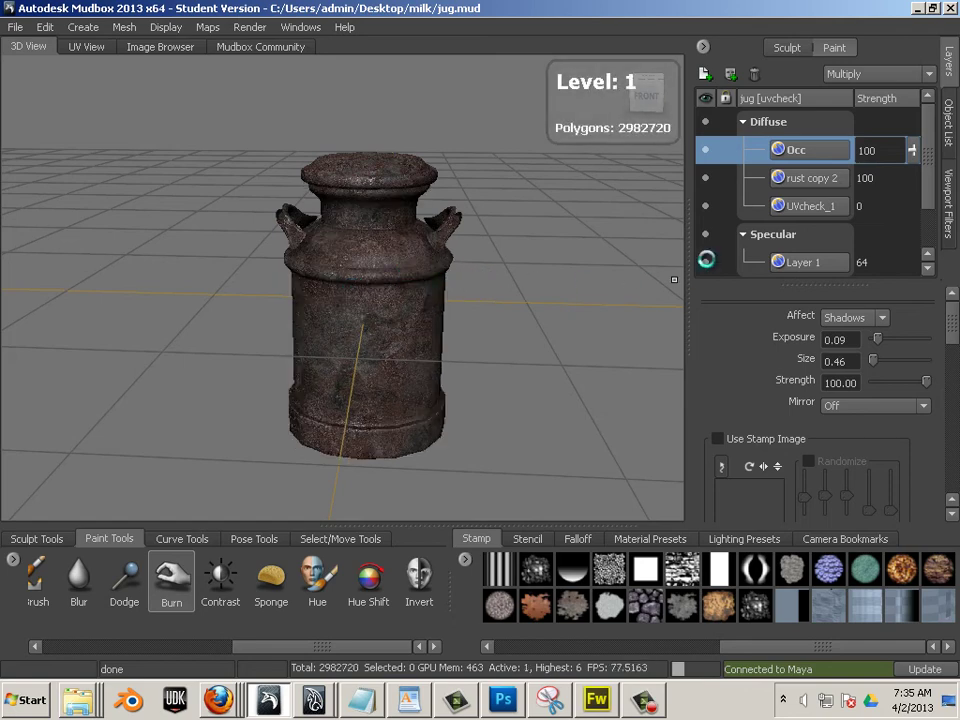
# Select the lid in the object list and lower it to subdivision level 1.
pyautogui.click(948, 122)
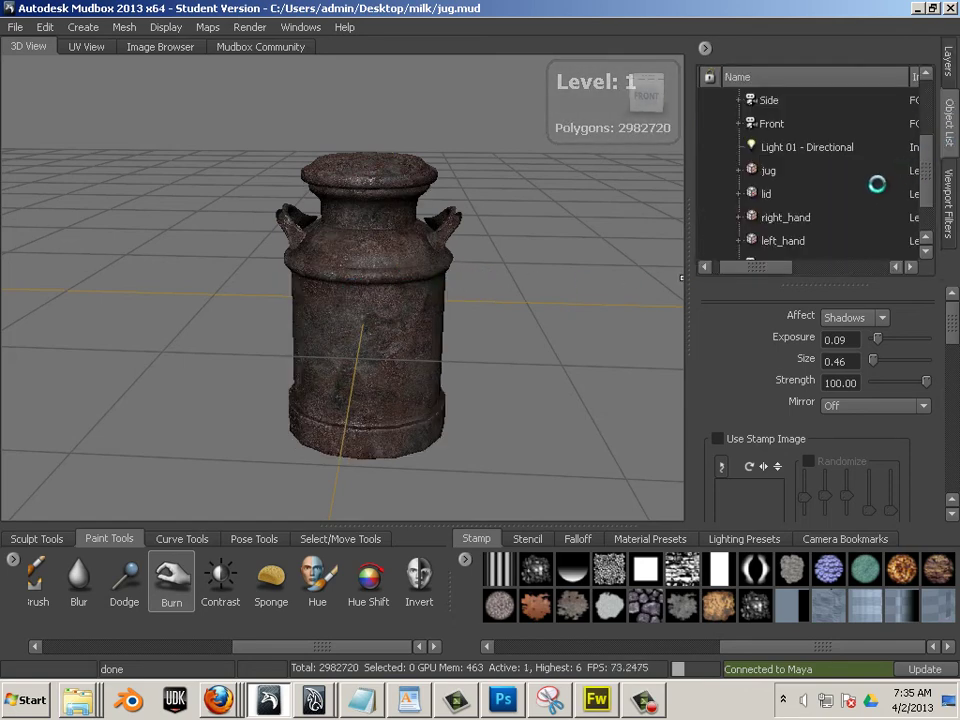
pyautogui.moveTo(928, 192); pyautogui.dragTo(928, 226)
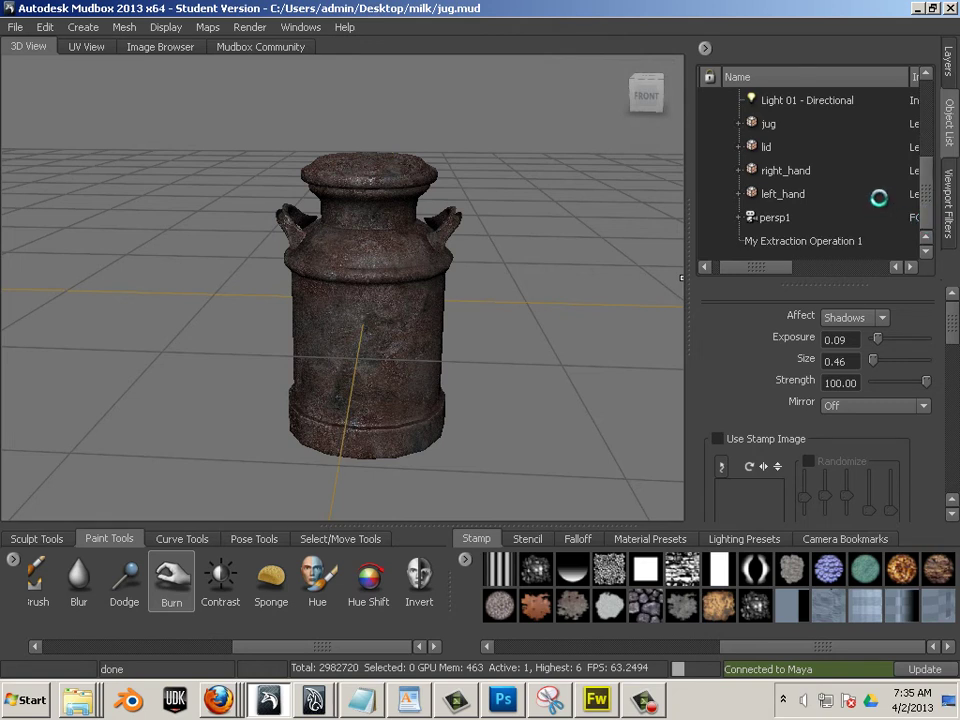
pyautogui.click(766, 146)
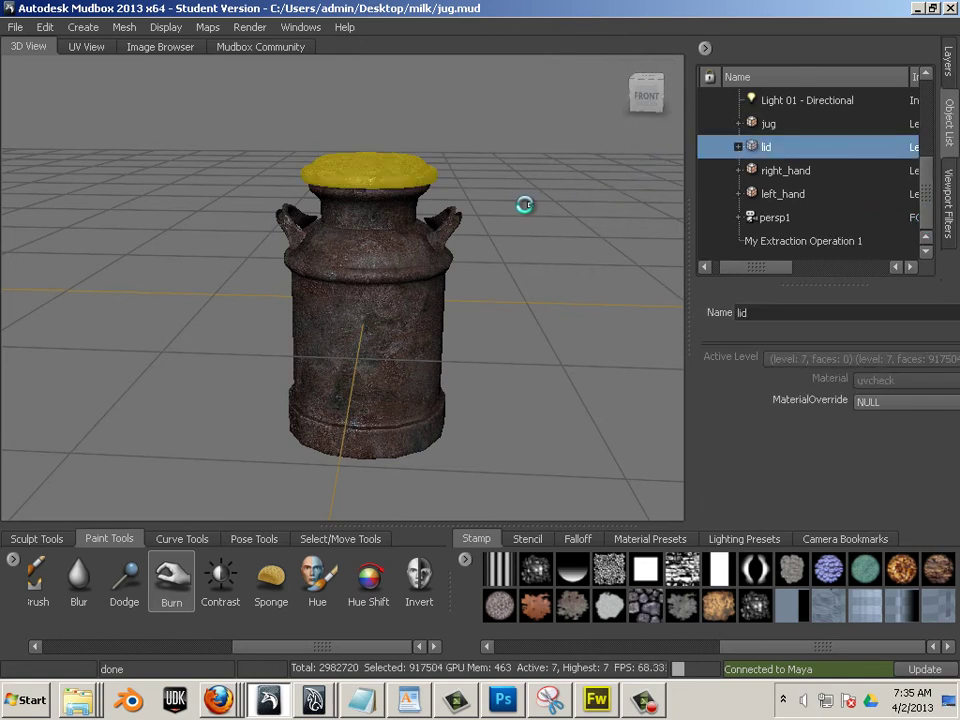
pyautogui.press('pagedown')
pyautogui.press('pagedown')
pyautogui.press('pagedown')
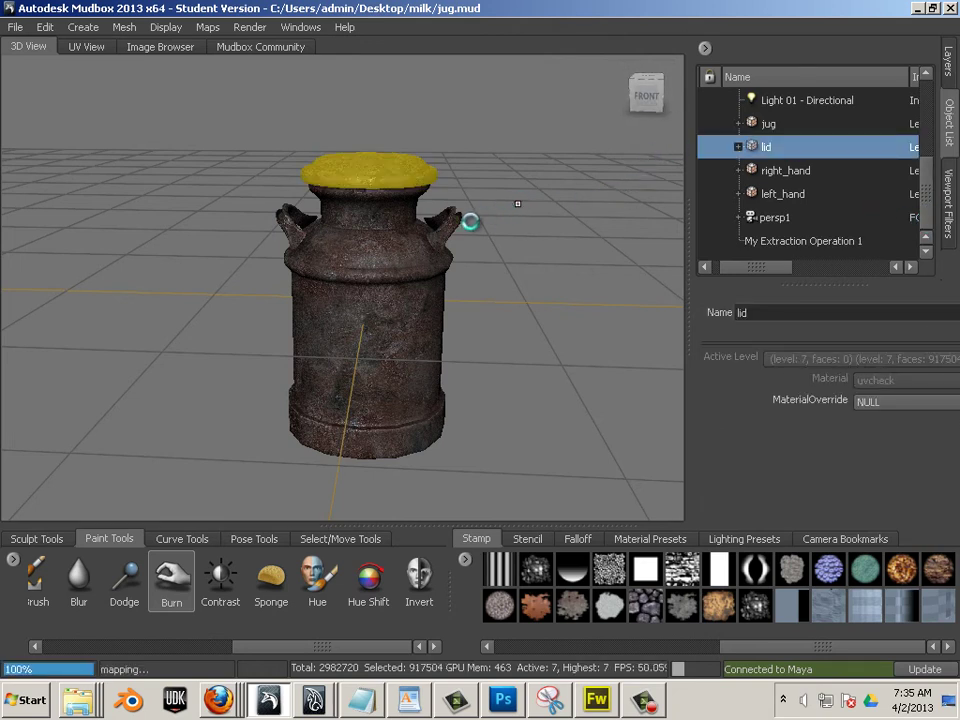
pyautogui.press('pagedown')
pyautogui.press('pagedown')
pyautogui.press('pagedown')
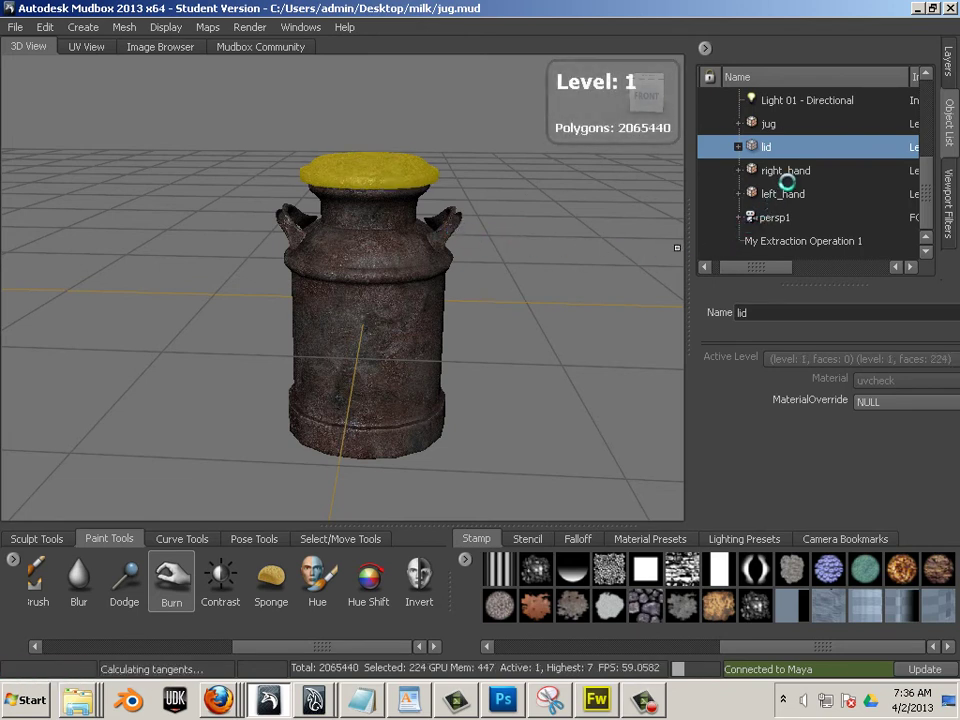
# Select the right_hand mesh and lower it to subdivision level 0.
pyautogui.click(786, 172)
pyautogui.press('pagedown')
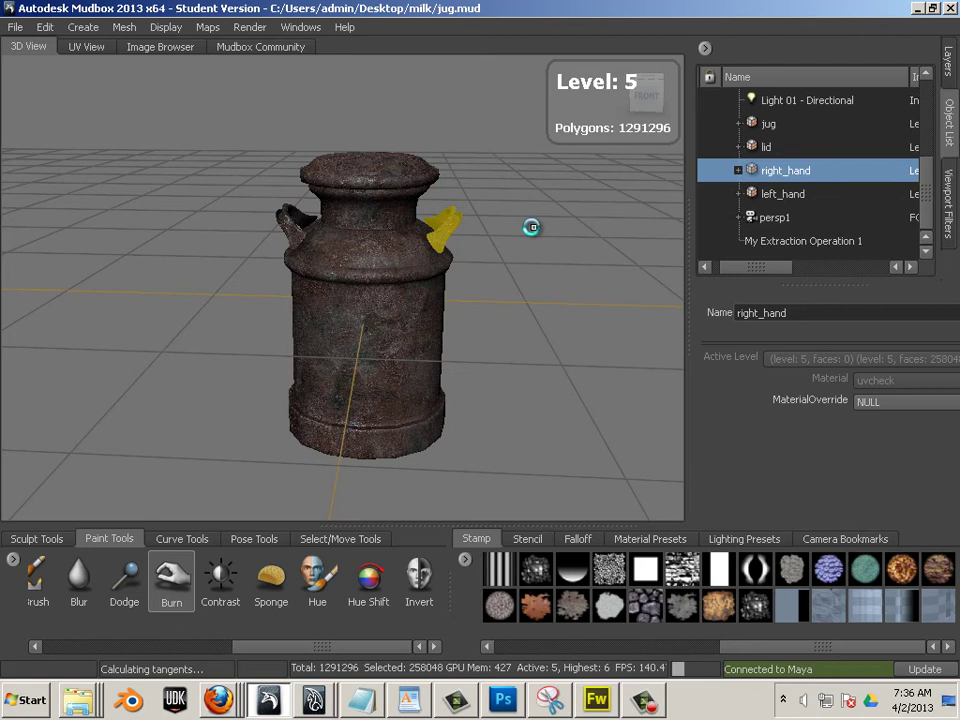
pyautogui.press('pagedown')
pyautogui.press('pagedown')
pyautogui.press('pagedown')
pyautogui.press('pagedown')
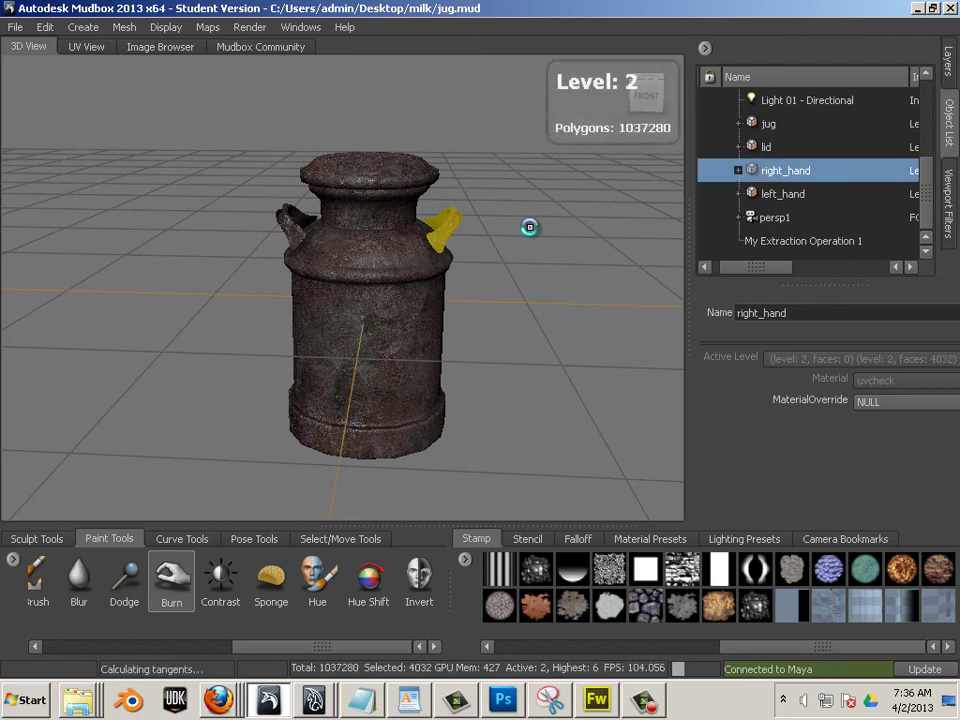
pyautogui.press('pagedown')
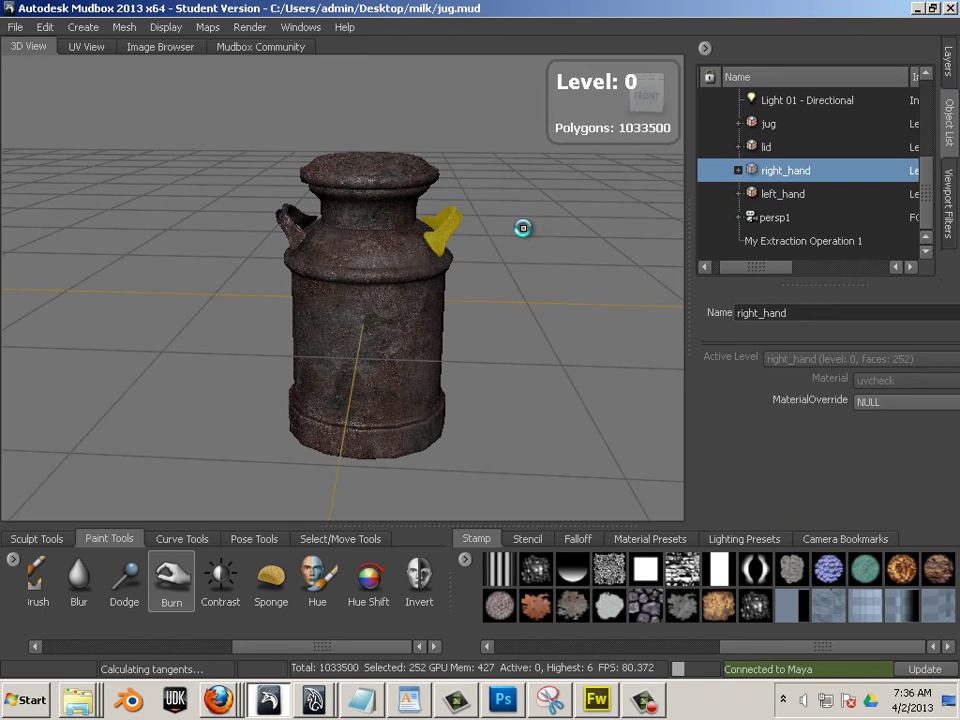
# Select the left_hand mesh and lower it to subdivision level 0.
pyautogui.click(760, 193)
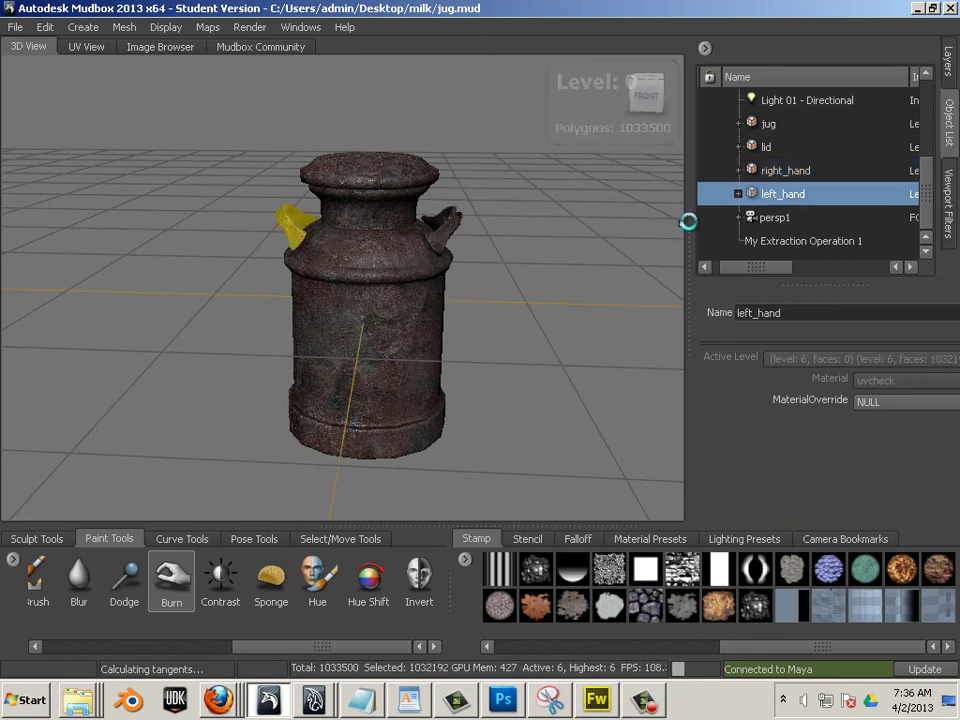
pyautogui.press('pagedown')
pyautogui.press('pagedown')
pyautogui.press('pagedown')
pyautogui.press('pagedown')
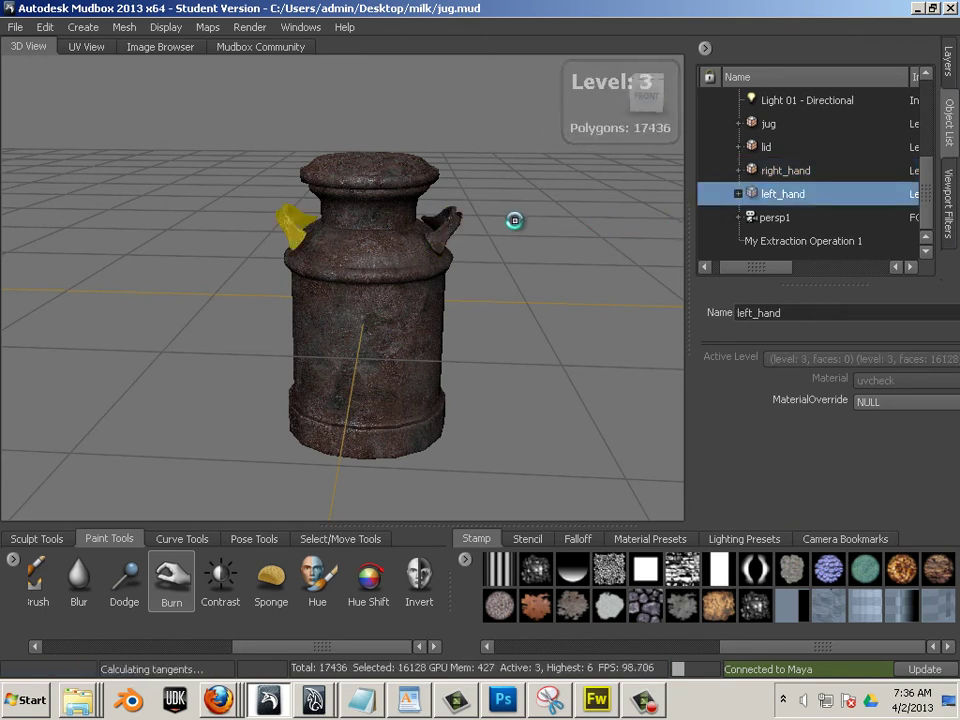
pyautogui.press('pagedown')
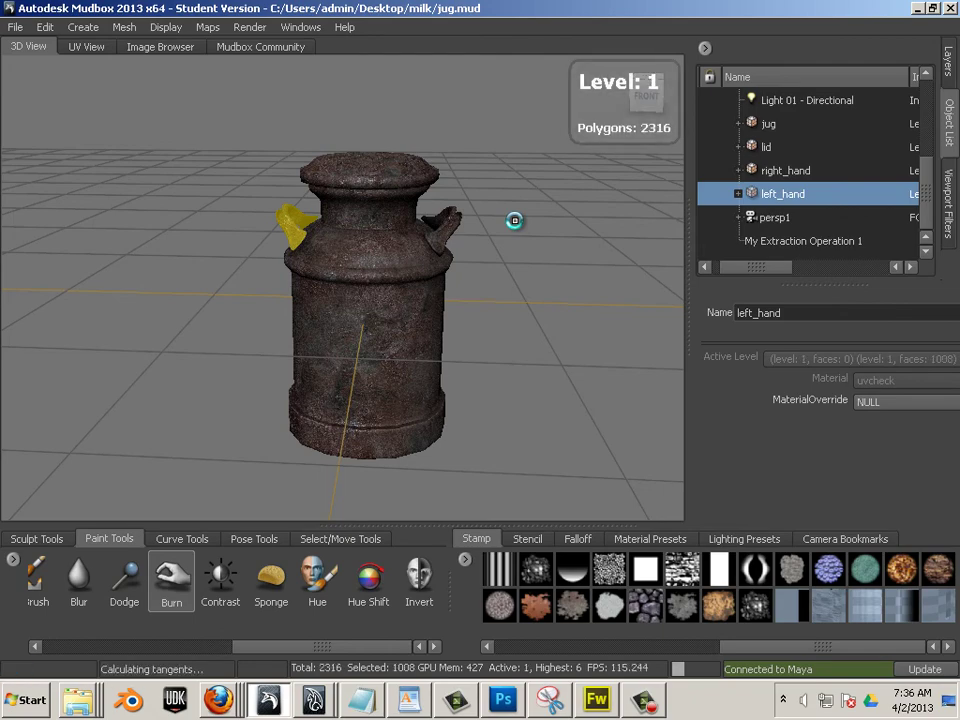
pyautogui.press('pagedown')
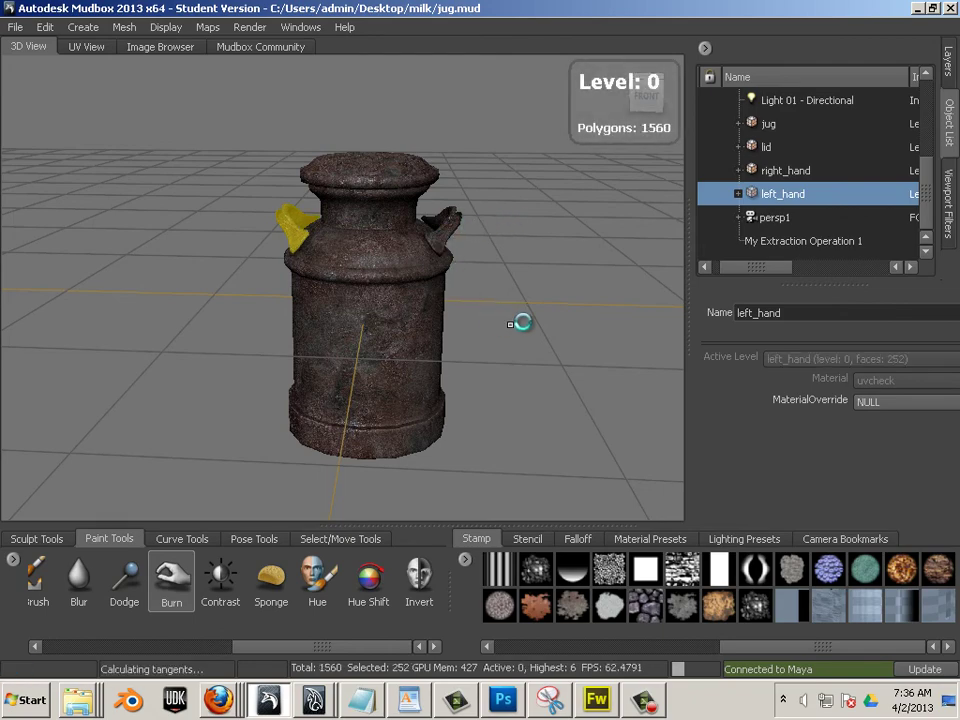
pyautogui.keyDown('alt'); pyautogui.moveTo(519, 321); pyautogui.dragTo(497, 302); pyautogui.keyUp('alt')
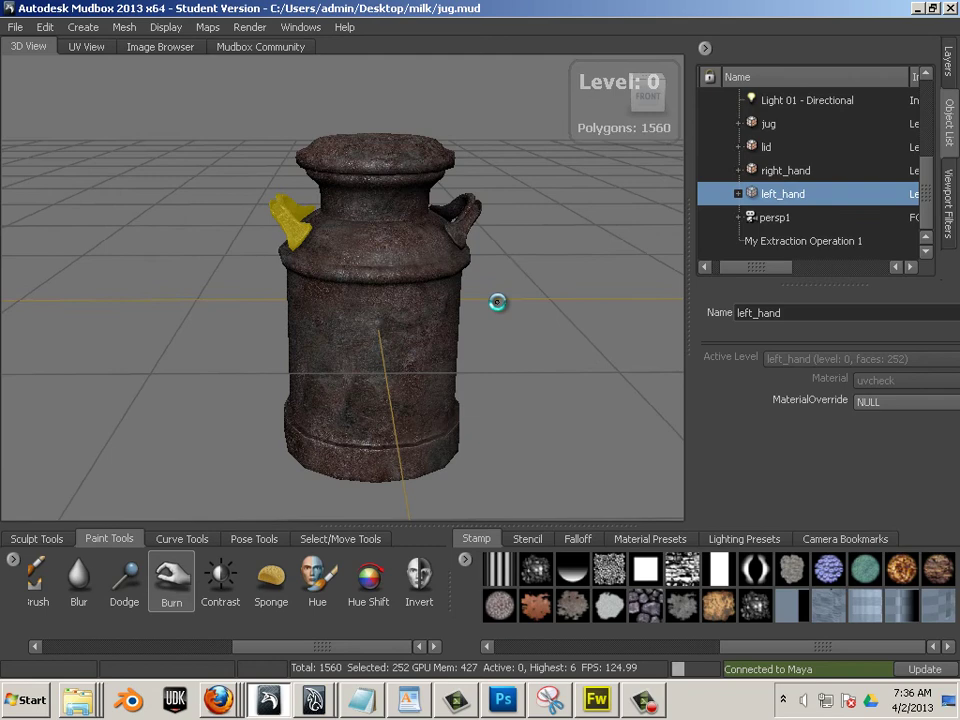
# Switch to Maya and save the open jug.mb scene.
pyautogui.click(14, 27)
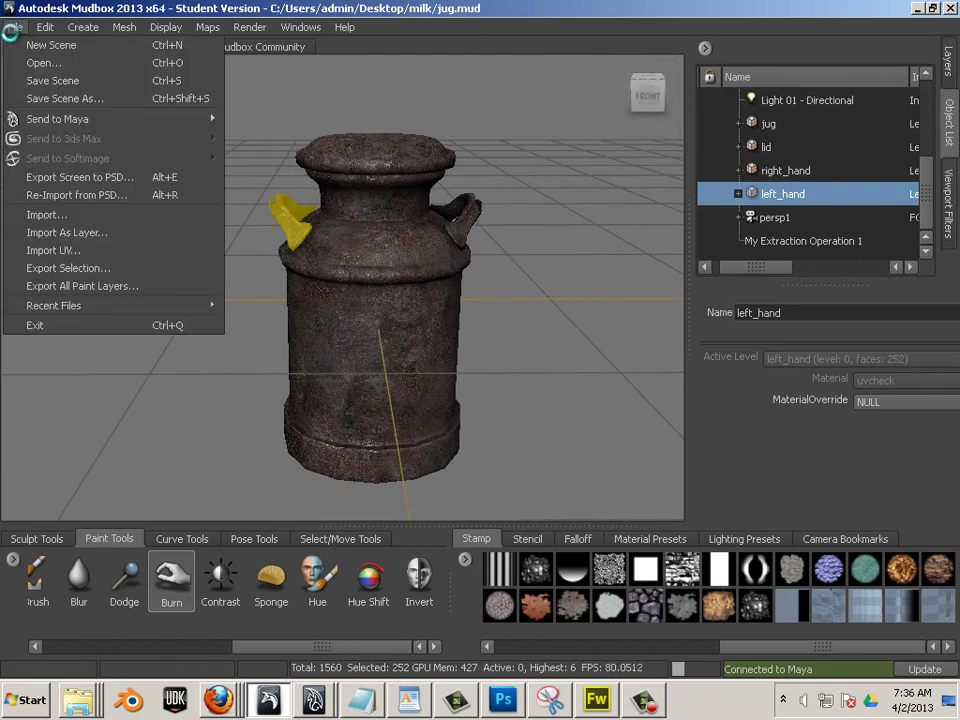
pyautogui.moveTo(45, 115)
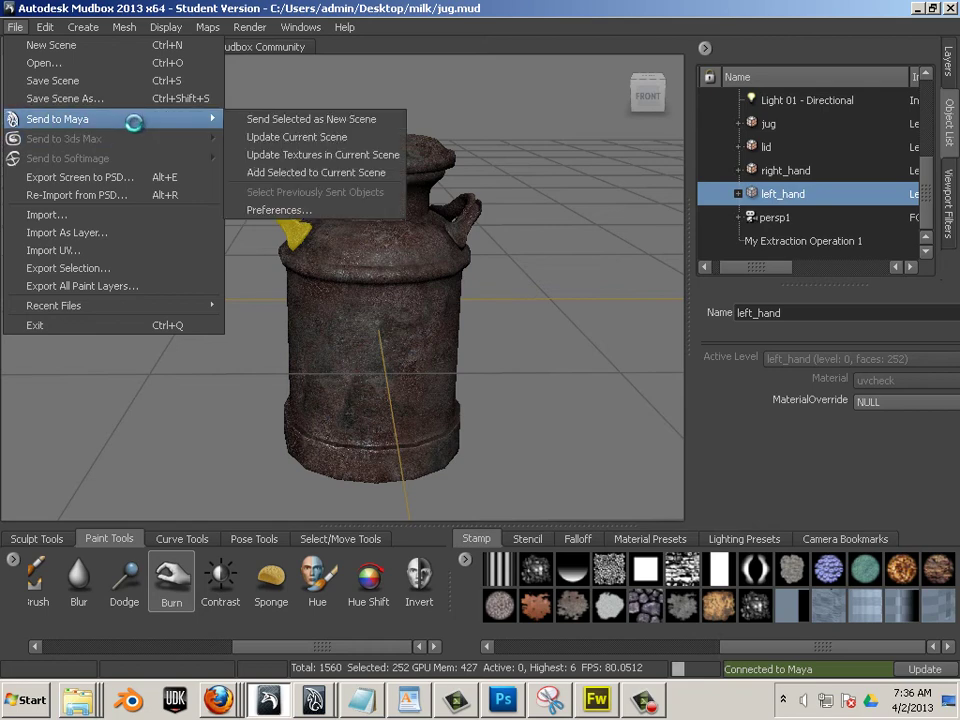
pyautogui.click(316, 700)
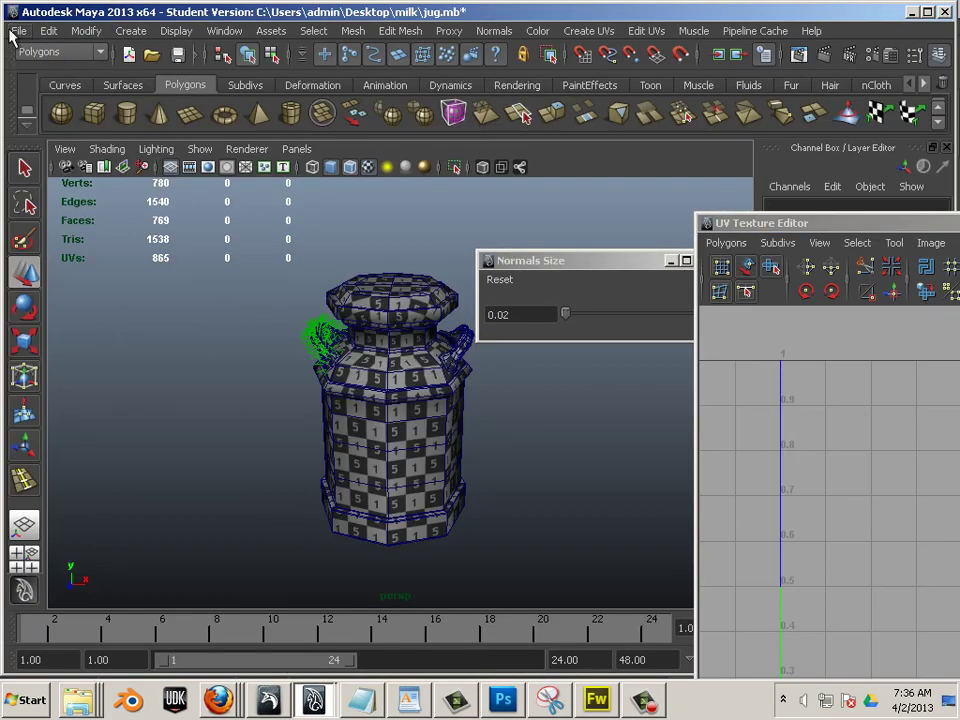
pyautogui.click(14, 32)
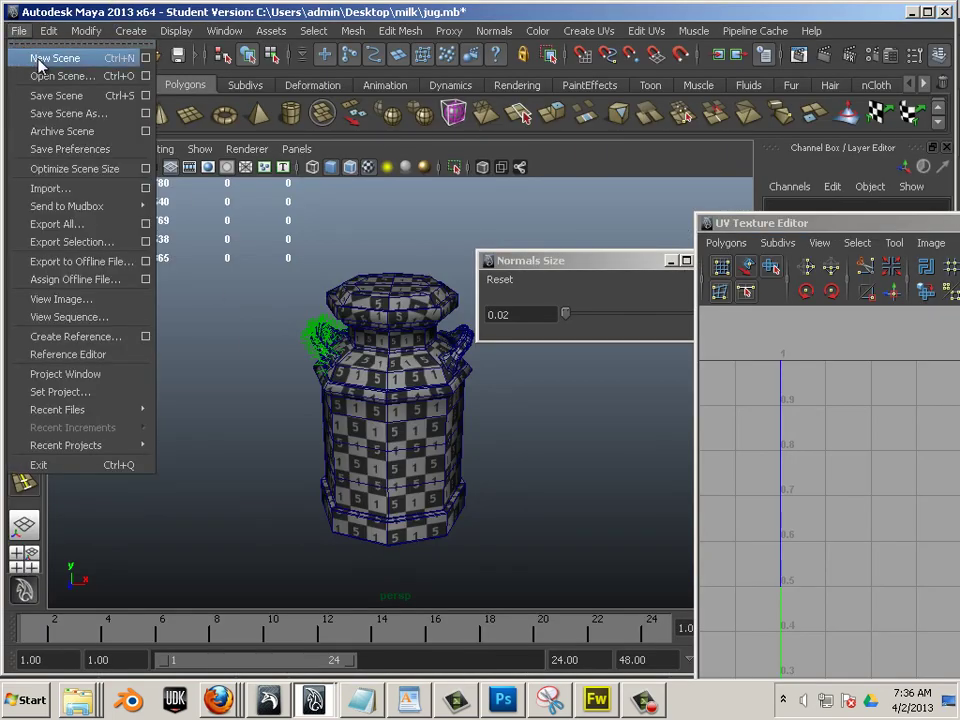
pyautogui.click(70, 100)
pyautogui.click(436, 356)
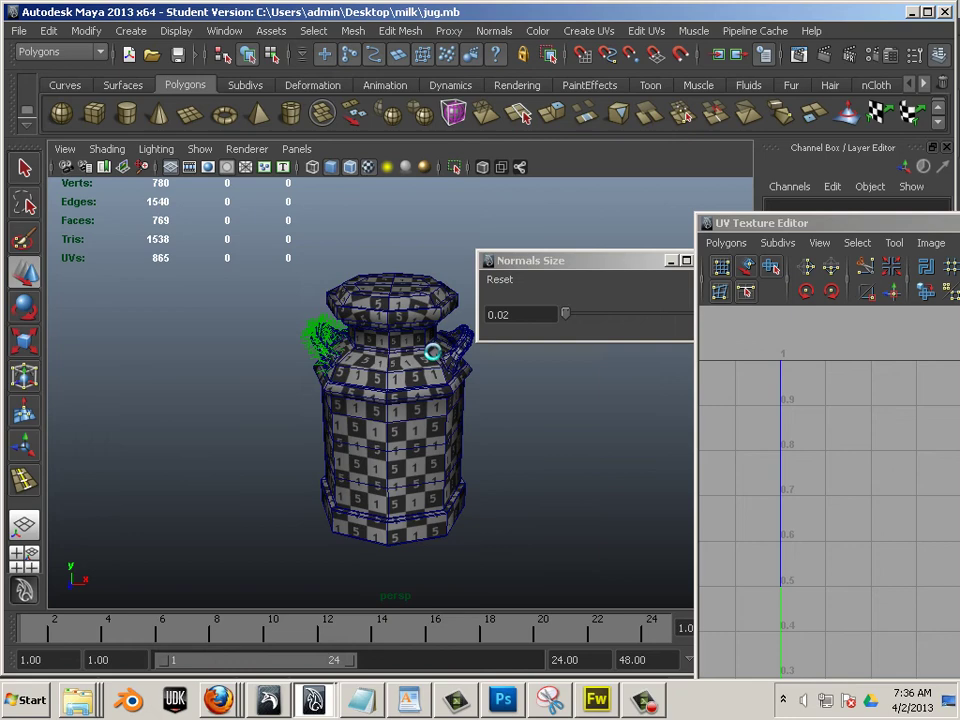
# Return to Mudbox and send the selected left_hand mesh to Maya as a new scene, discarding changes to jug.mb, and inspect it there.
pyautogui.hotkey('alt', 'Tab')
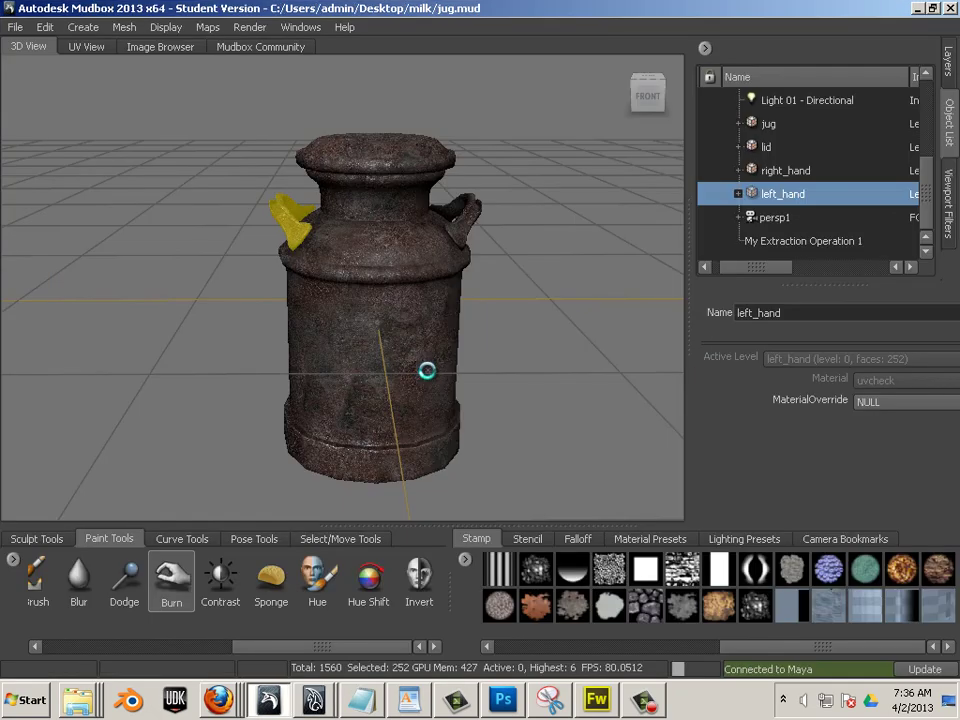
pyautogui.click(15, 27)
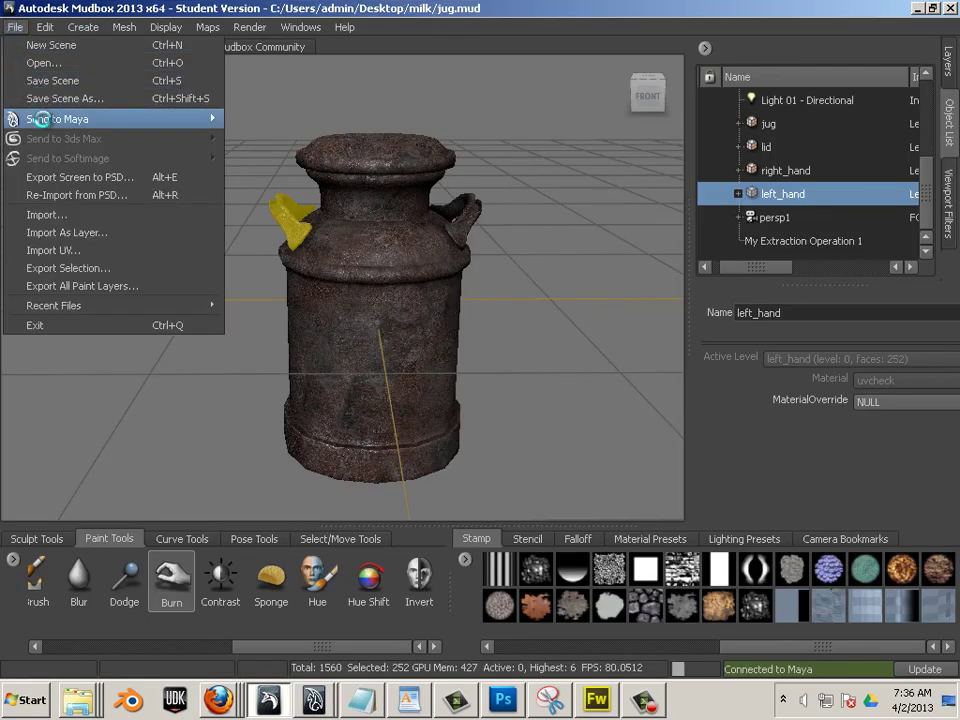
pyautogui.moveTo(157, 125)
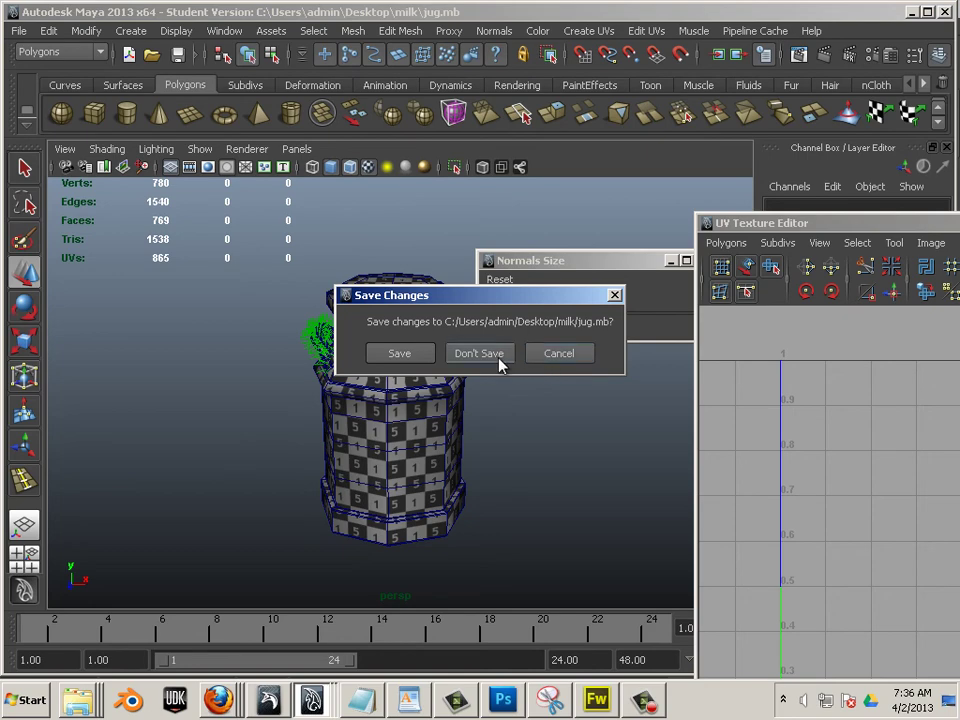
pyautogui.click(497, 358)
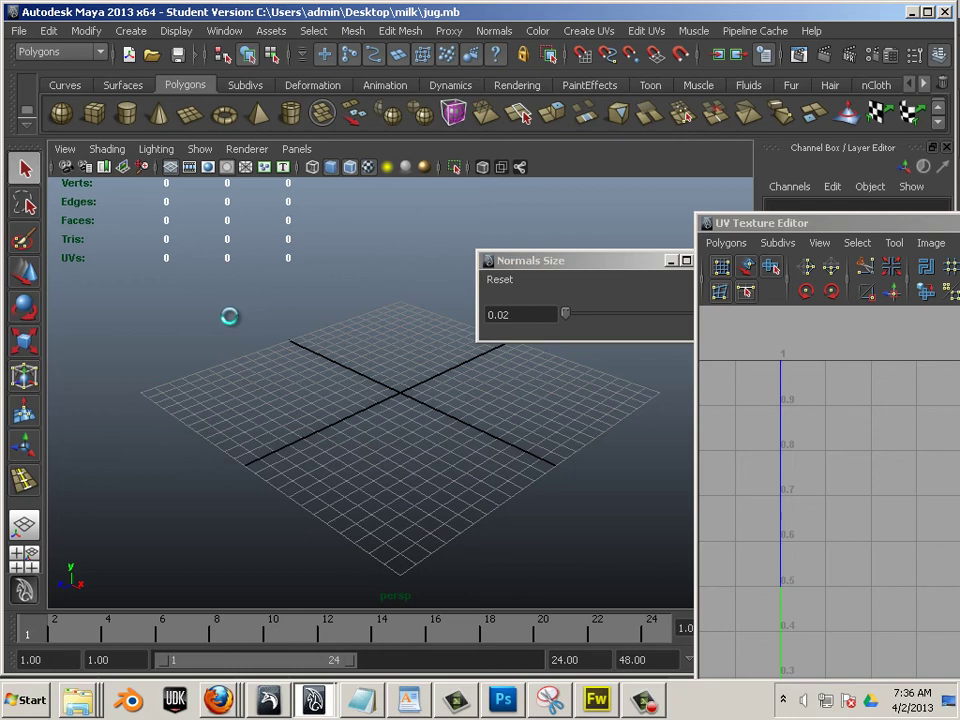
pyautogui.moveTo(540, 262); pyautogui.dragTo(749, 305)
pyautogui.keyDown('alt'); pyautogui.moveTo(320, 373); pyautogui.dragTo(446, 328); pyautogui.keyUp('alt')
pyautogui.keyDown('alt'); pyautogui.moveTo(446, 328); pyautogui.dragTo(286, 309, button='right'); pyautogui.keyUp('alt')
pyautogui.keyDown('alt'); pyautogui.moveTo(313, 315); pyautogui.dragTo(253, 472, button='middle'); pyautogui.keyUp('alt')
pyautogui.keyDown('alt'); pyautogui.moveTo(253, 472); pyautogui.dragTo(124, 350, button='right'); pyautogui.keyUp('alt')
pyautogui.keyDown('alt'); pyautogui.moveTo(124, 350); pyautogui.dragTo(191, 362); pyautogui.keyUp('alt')
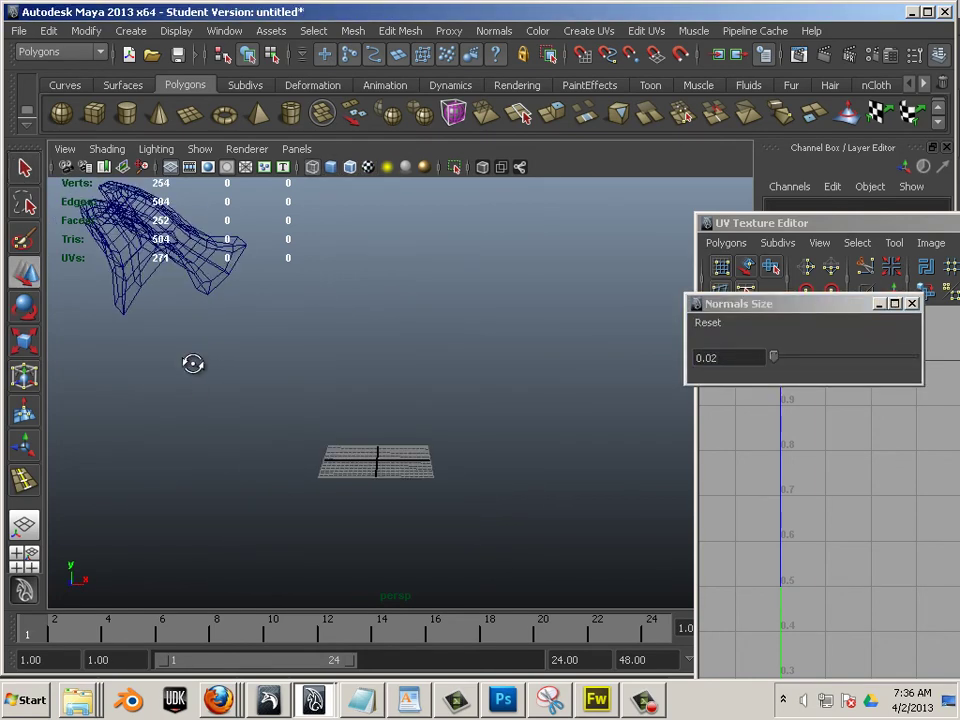
# Switch back to Mudbox and select the jug, lid, right_hand and left_hand meshes together.
pyautogui.click(310, 702)
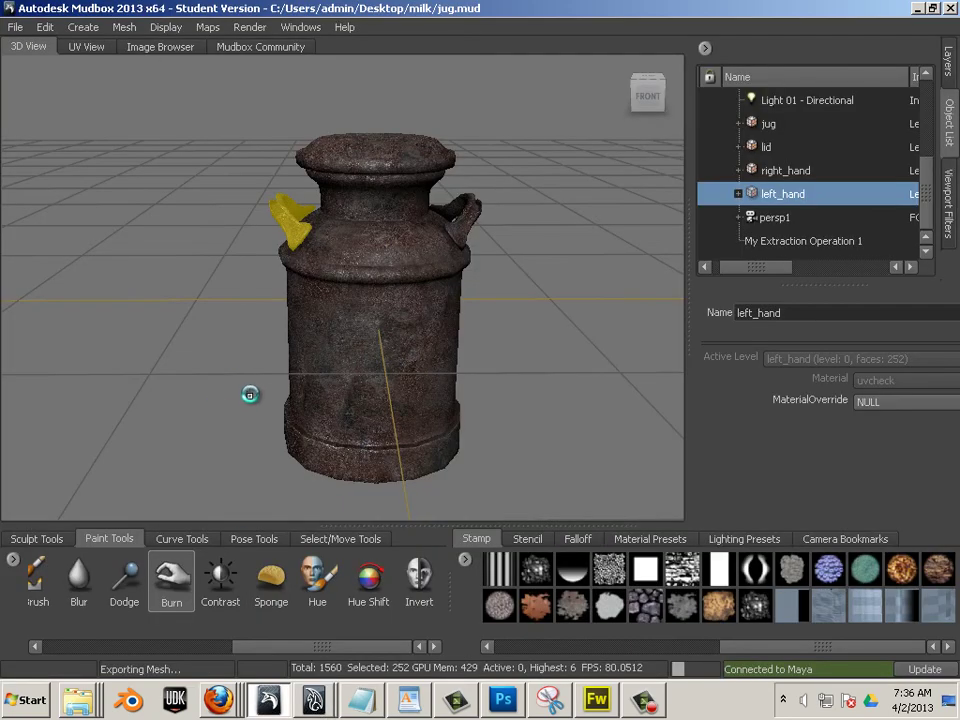
pyautogui.click(338, 539)
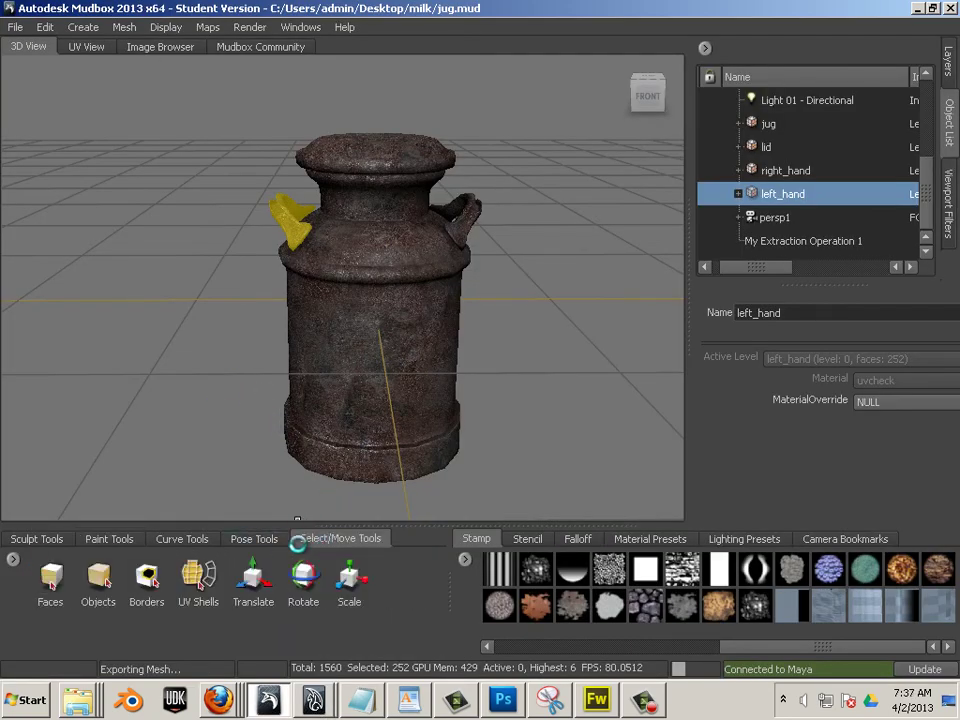
pyautogui.click(99, 580)
pyautogui.keyDown('shift'); pyautogui.click(381, 418); pyautogui.keyUp('shift')
pyautogui.keyDown('shift'); pyautogui.click(452, 208); pyautogui.keyUp('shift')
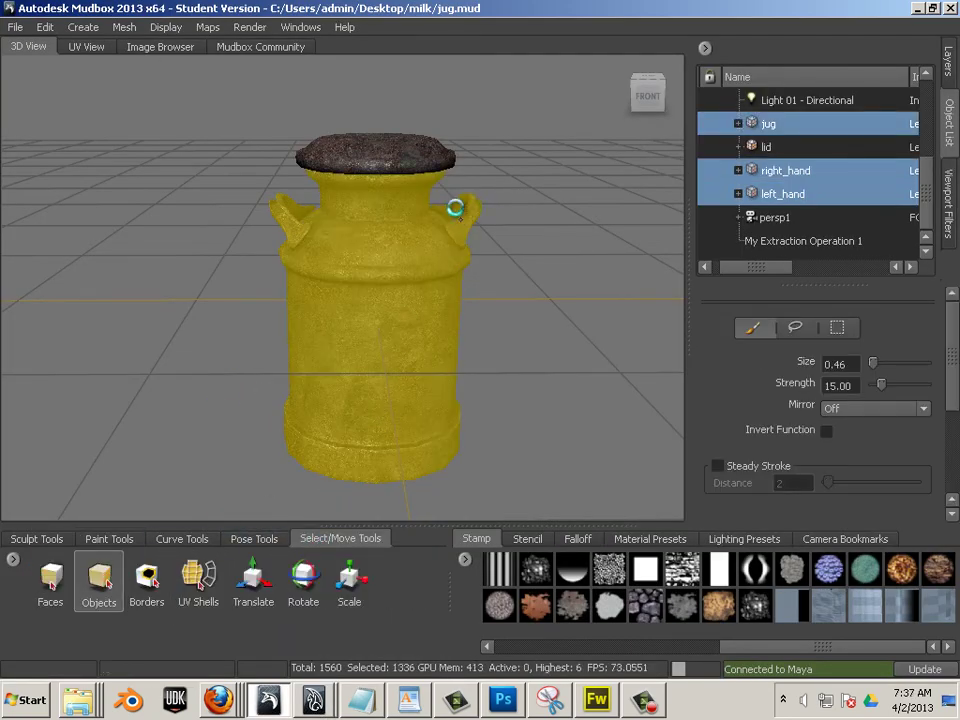
pyautogui.keyDown('shift'); pyautogui.click(402, 165); pyautogui.keyUp('shift')
# Send the selected meshes to Maya as a new scene at their current level, discarding the untitled scene's changes.
pyautogui.click(15, 27)
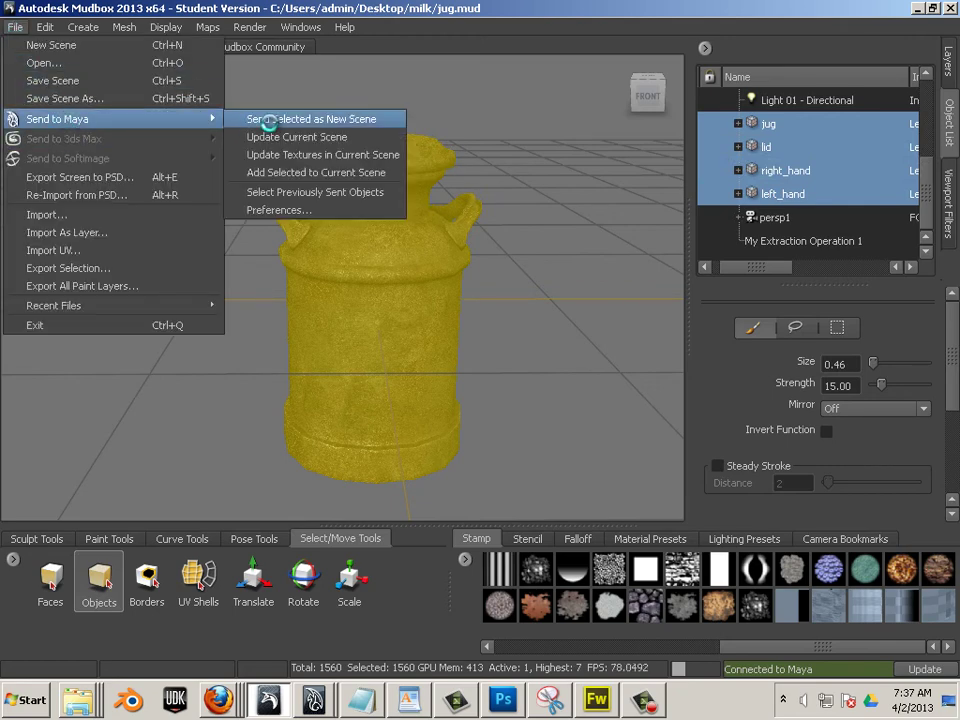
pyautogui.click(269, 120)
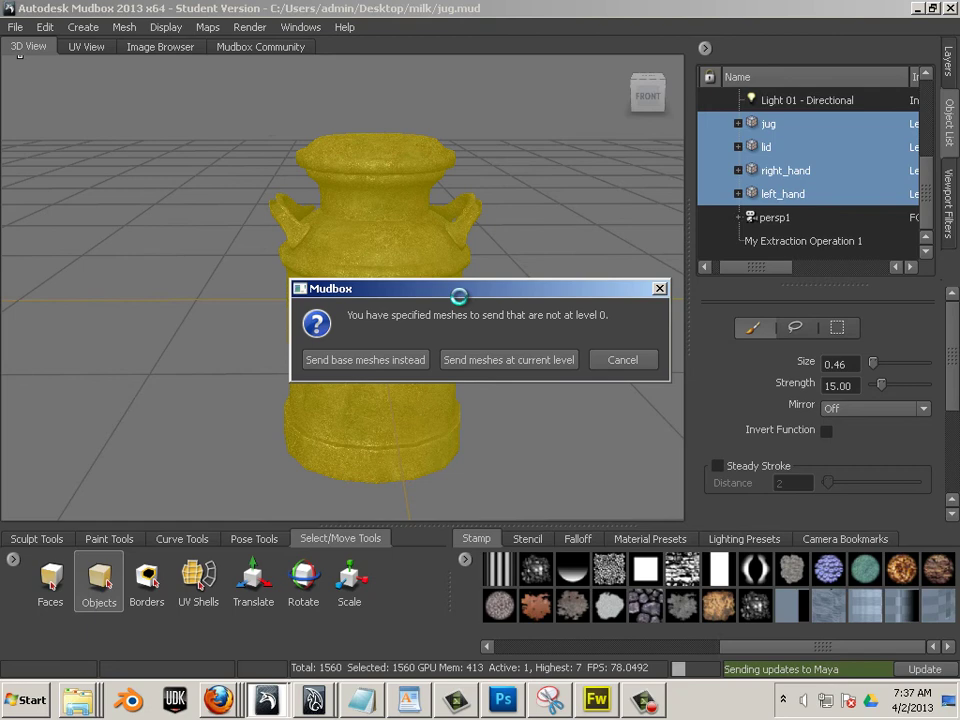
pyautogui.click(513, 361)
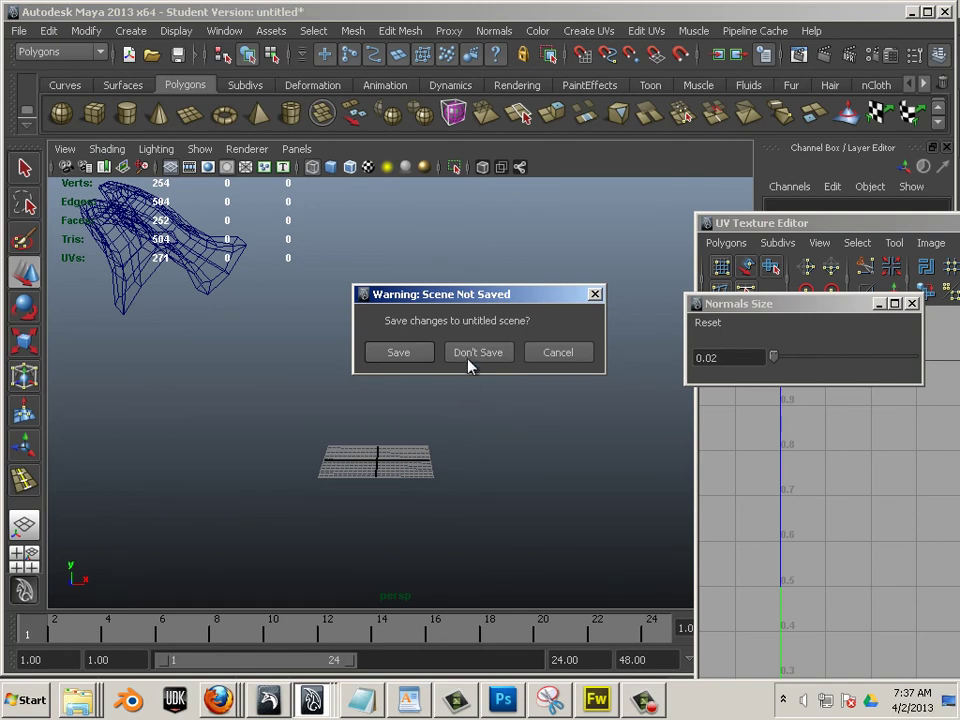
pyautogui.click(467, 360)
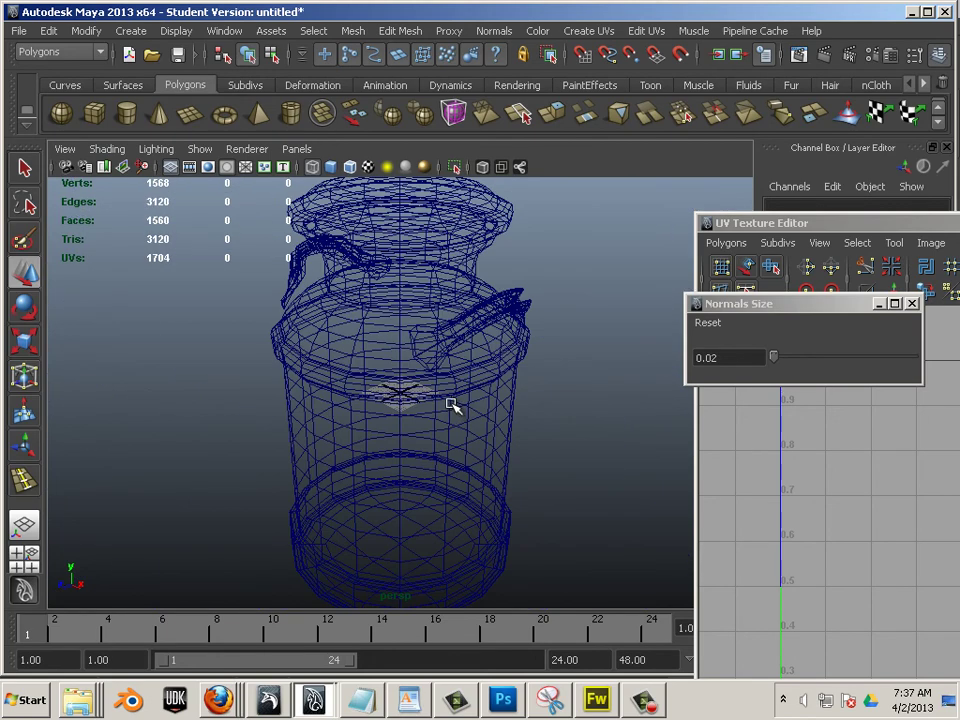
# Display the imported jug with textured shading and set the viewport renderer to High Quality Rendering.
pyautogui.press('6')
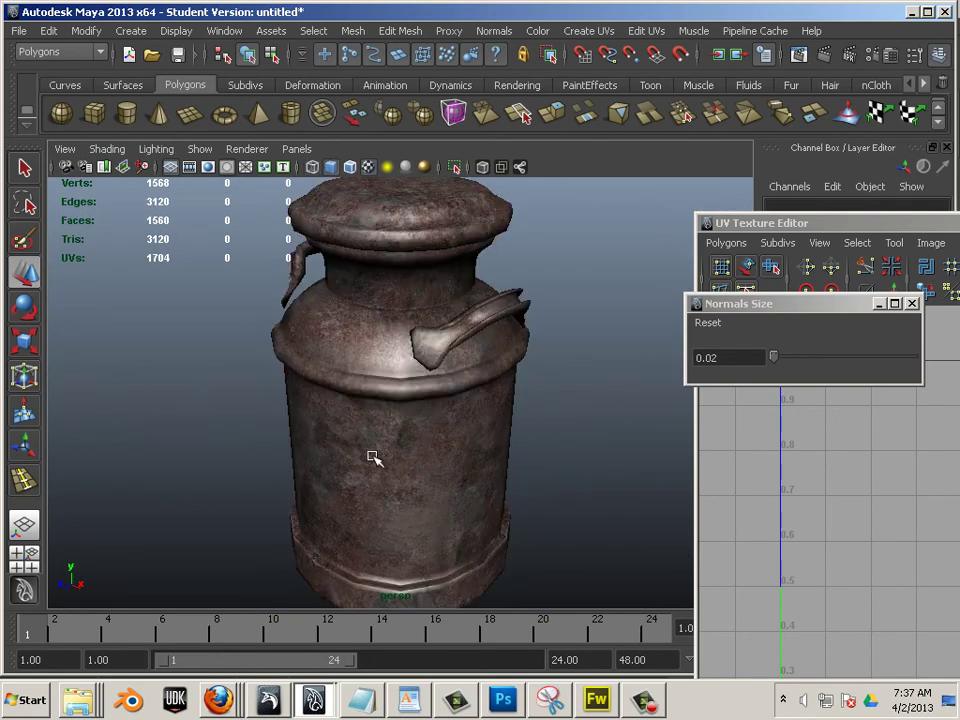
pyautogui.keyDown('alt'); pyautogui.moveTo(373, 457); pyautogui.dragTo(410, 440); pyautogui.keyUp('alt')
pyautogui.click(250, 149)
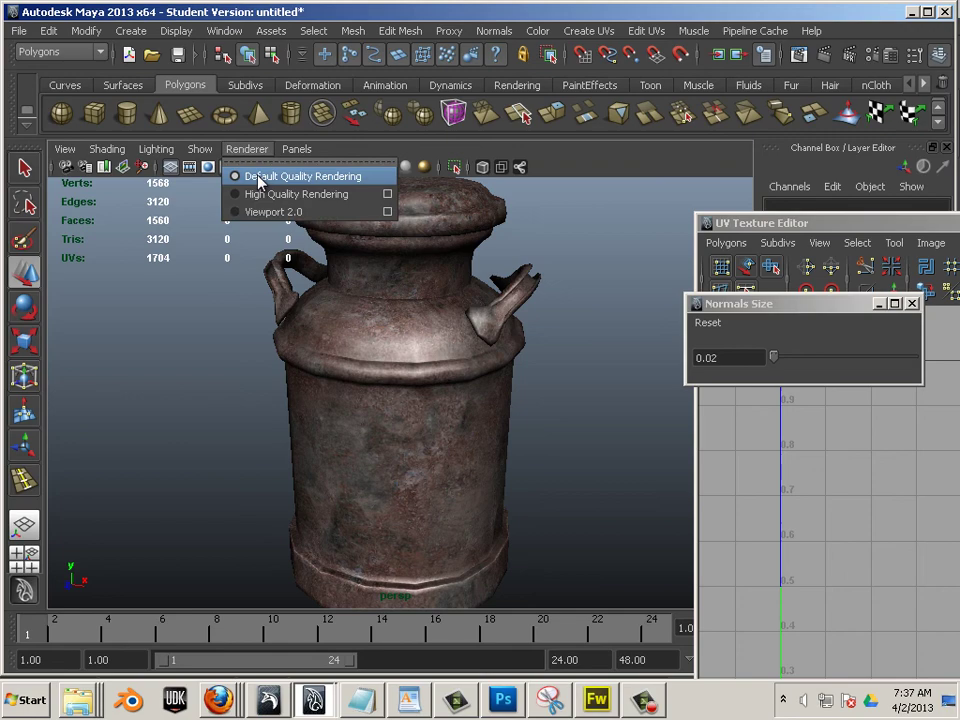
pyautogui.click(262, 196)
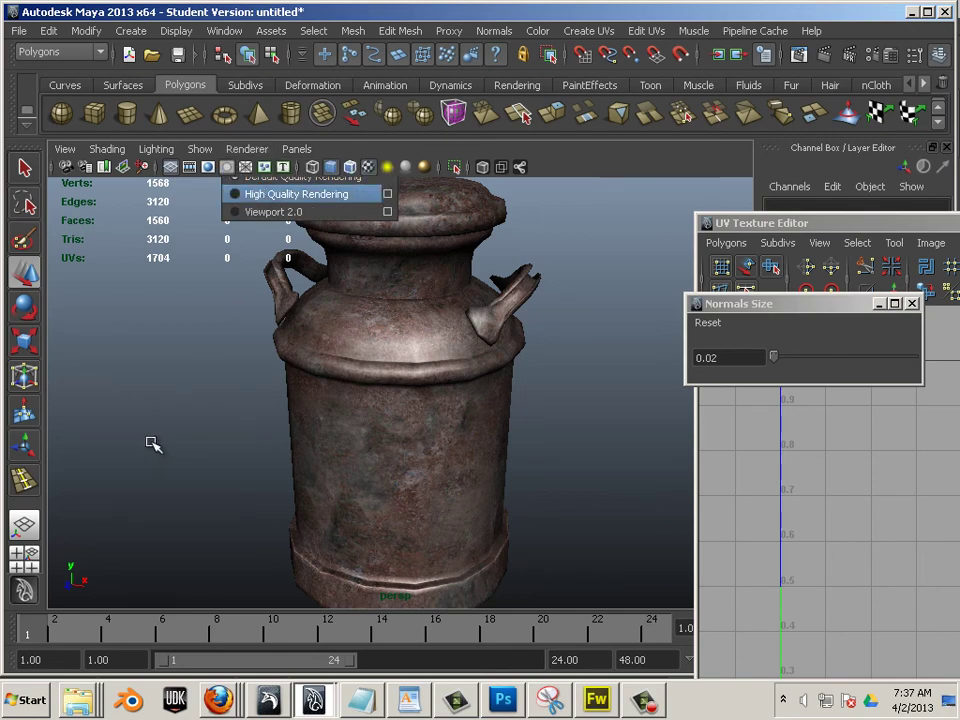
# Inspect the textured jug from several sides, including close views of its handles, lid and body.
pyautogui.keyDown('alt'); pyautogui.moveTo(133, 443); pyautogui.dragTo(254, 447); pyautogui.keyUp('alt')
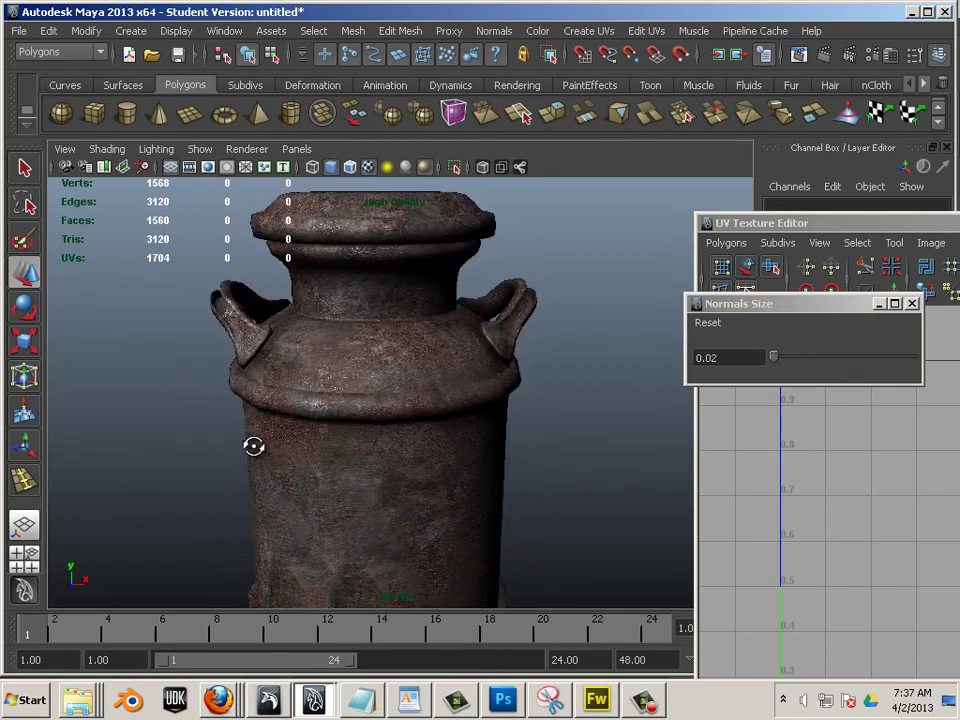
pyautogui.keyDown('alt'); pyautogui.moveTo(254, 447); pyautogui.dragTo(311, 454, button='right'); pyautogui.keyUp('alt')
pyautogui.keyDown('alt'); pyautogui.moveTo(311, 454); pyautogui.dragTo(429, 454); pyautogui.keyUp('alt')
pyautogui.keyDown('alt'); pyautogui.moveTo(429, 454); pyautogui.dragTo(265, 412, button='right'); pyautogui.keyUp('alt')
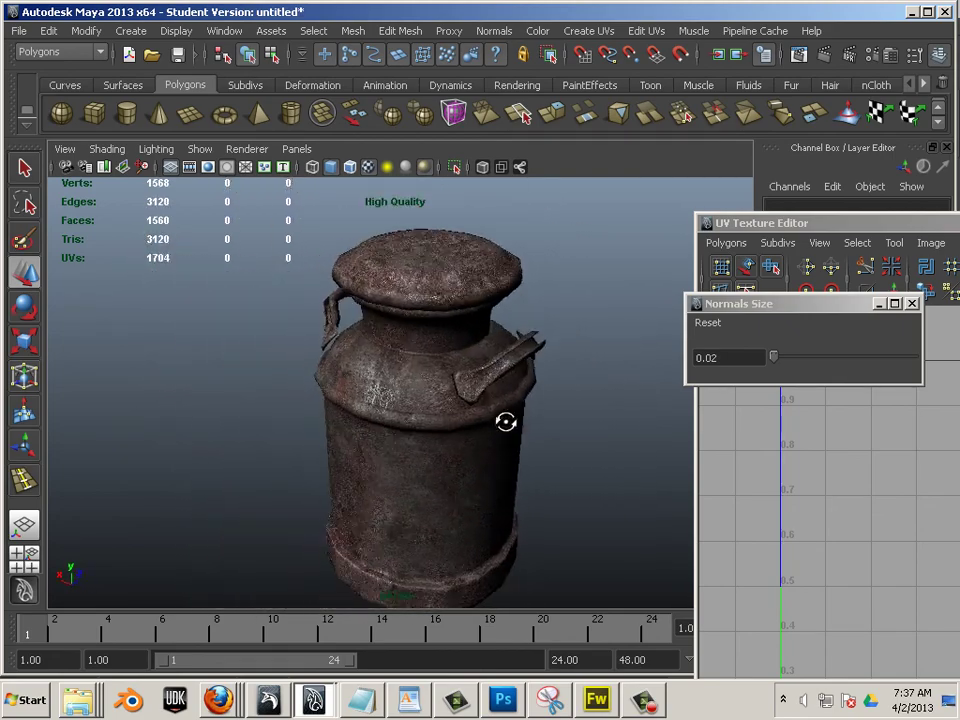
pyautogui.keyDown('alt'); pyautogui.moveTo(578, 401); pyautogui.dragTo(395, 398); pyautogui.keyUp('alt')
pyautogui.keyDown('alt'); pyautogui.moveTo(176, 400); pyautogui.dragTo(318, 418, button='right'); pyautogui.keyUp('alt')
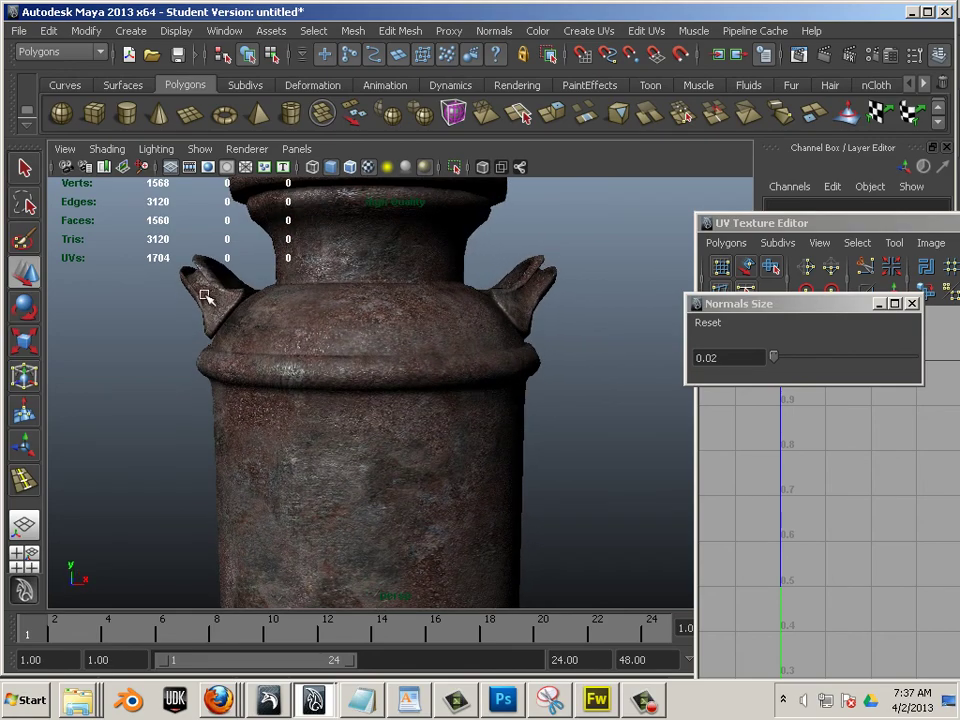
pyautogui.keyDown('alt'); pyautogui.moveTo(529, 295); pyautogui.dragTo(362, 389); pyautogui.keyUp('alt')
pyautogui.keyDown('alt'); pyautogui.moveTo(362, 389); pyautogui.dragTo(452, 391, button='right'); pyautogui.keyUp('alt')
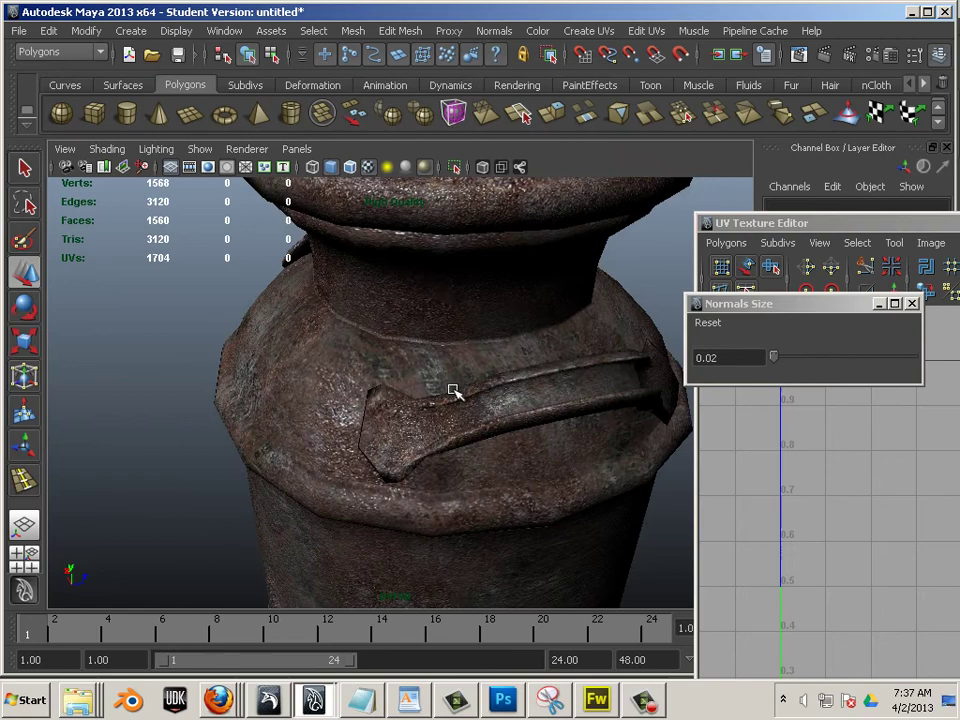
pyautogui.keyDown('alt'); pyautogui.moveTo(452, 391); pyautogui.dragTo(363, 373, button='middle'); pyautogui.keyUp('alt')
pyautogui.keyDown('alt'); pyautogui.moveTo(363, 373); pyautogui.dragTo(412, 281, button='right'); pyautogui.keyUp('alt')
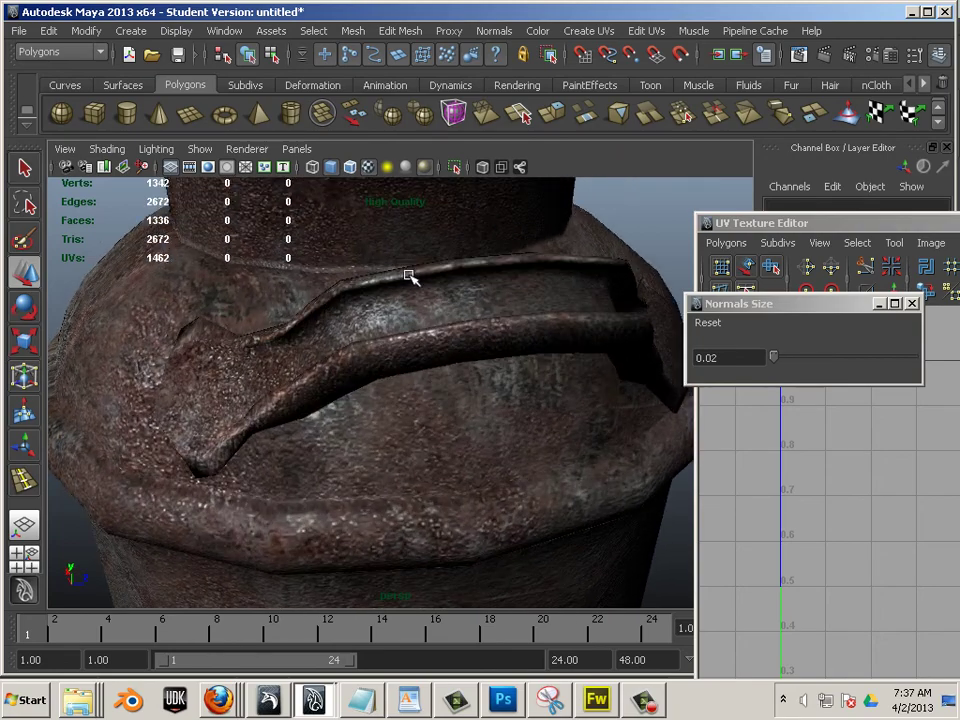
pyautogui.keyDown('alt'); pyautogui.moveTo(215, 343); pyautogui.dragTo(324, 360); pyautogui.keyUp('alt')
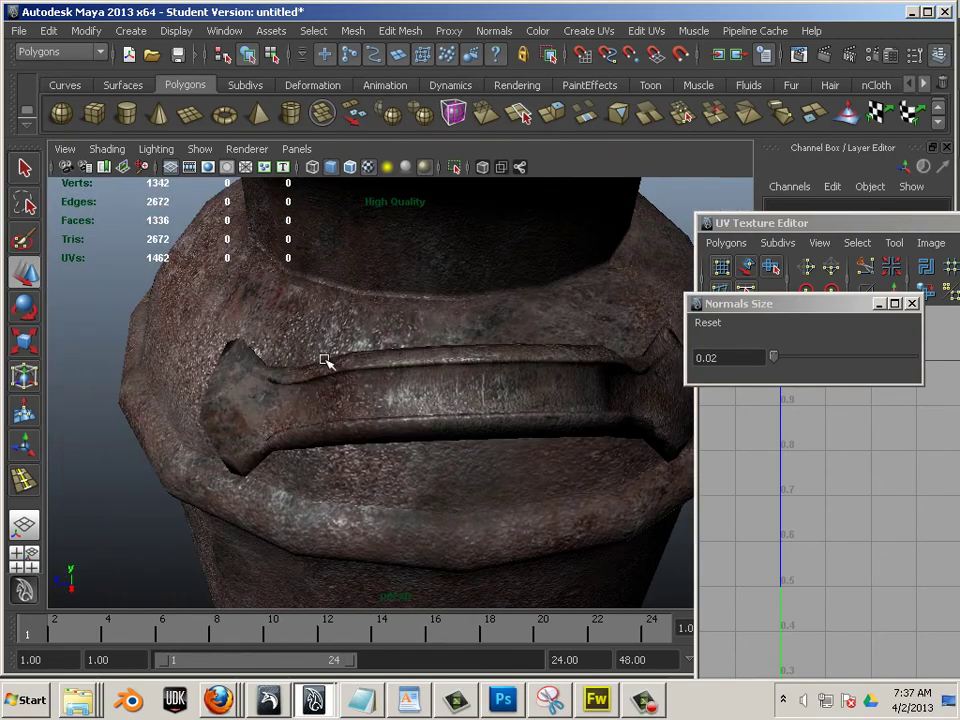
pyautogui.keyDown('alt'); pyautogui.moveTo(386, 377); pyautogui.dragTo(304, 435, button='right'); pyautogui.keyUp('alt')
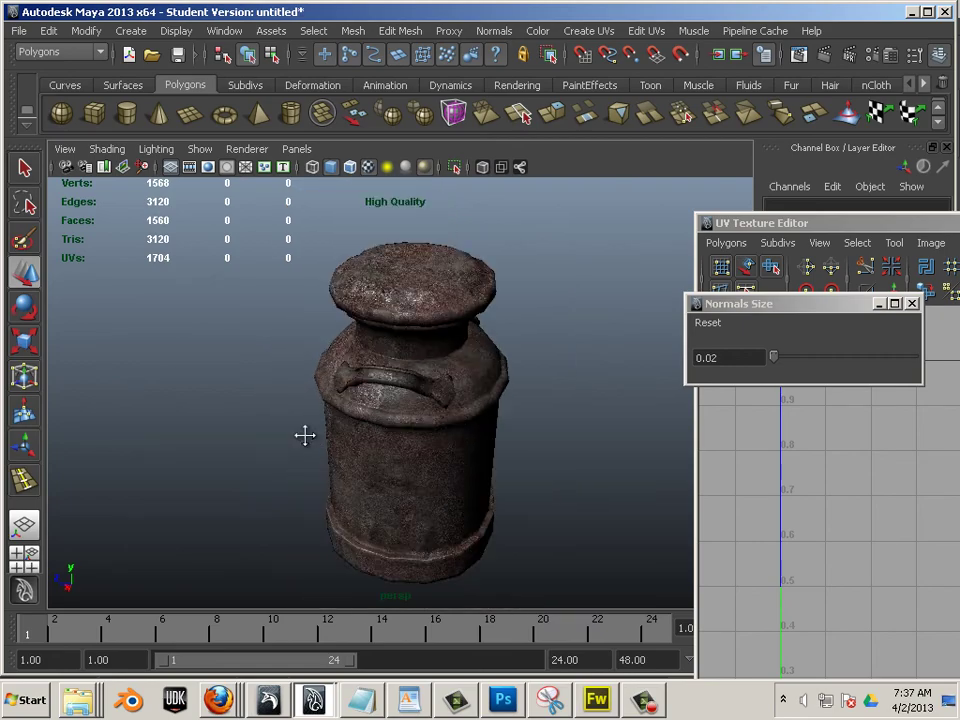
pyautogui.keyDown('alt'); pyautogui.moveTo(304, 435); pyautogui.dragTo(304, 358, button='middle'); pyautogui.keyUp('alt')
pyautogui.keyDown('alt'); pyautogui.moveTo(304, 358); pyautogui.dragTo(184, 353); pyautogui.keyUp('alt')
pyautogui.keyDown('alt'); pyautogui.moveTo(184, 353); pyautogui.dragTo(349, 410, button='right'); pyautogui.keyUp('alt')
pyautogui.keyDown('alt'); pyautogui.moveTo(349, 410); pyautogui.dragTo(349, 376, button='middle'); pyautogui.keyUp('alt')
pyautogui.moveTo(349, 376)
pyautogui.keyDown('alt'); pyautogui.mouseDown()
pyautogui.moveTo(255, 360)
pyautogui.moveTo(362, 362)
pyautogui.mouseUp(); pyautogui.keyUp('alt')
pyautogui.keyDown('alt'); pyautogui.moveTo(362, 362); pyautogui.dragTo(272, 386, button='right'); pyautogui.keyUp('alt')
pyautogui.keyDown('alt'); pyautogui.moveTo(272, 386); pyautogui.dragTo(272, 418, button='middle'); pyautogui.keyUp('alt')
pyautogui.moveTo(272, 418)
pyautogui.keyDown('alt'); pyautogui.mouseDown()
pyautogui.moveTo(326, 422)
pyautogui.moveTo(287, 431)
pyautogui.mouseUp(); pyautogui.keyUp('alt')
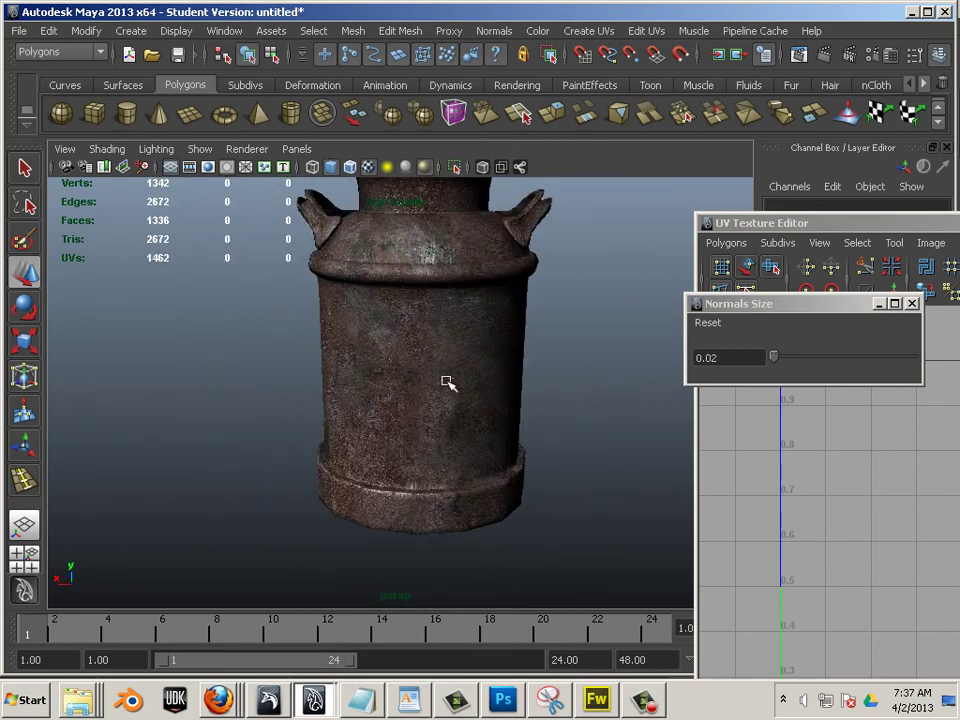
# Delete the horizontal edge loops around the jug's straight body, including their vertices, and return to object mode with nothing selected.
pyautogui.click(380, 367)
pyautogui.keyDown('alt'); pyautogui.moveTo(414, 418); pyautogui.dragTo(325, 363); pyautogui.keyUp('alt')
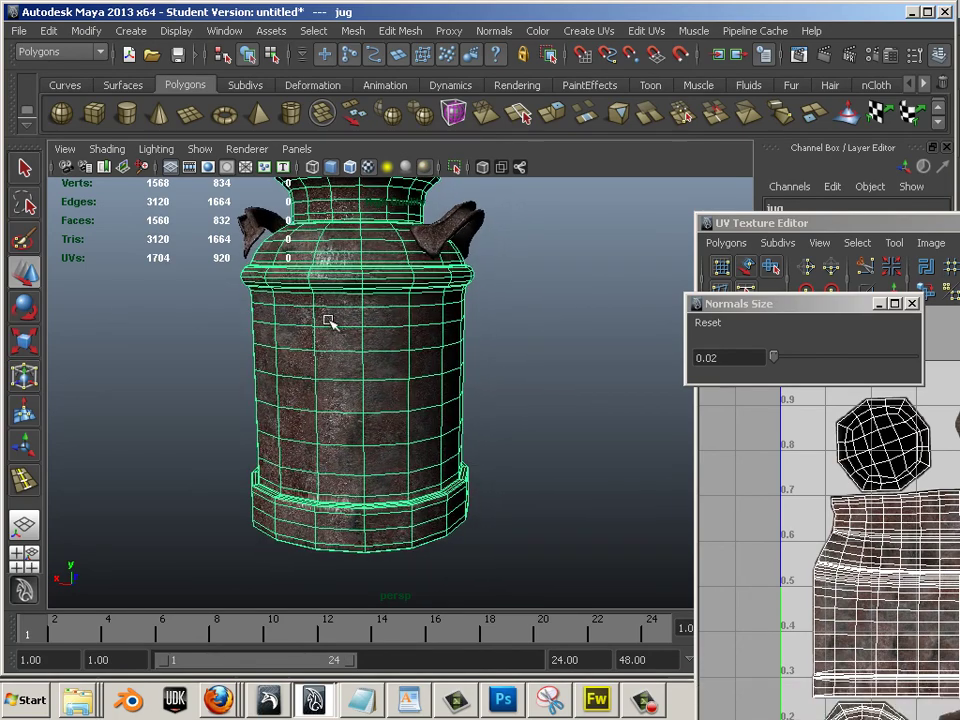
pyautogui.moveTo(328, 320); pyautogui.dragTo(352, 468, button='right')
pyautogui.doubleClick(342, 473)
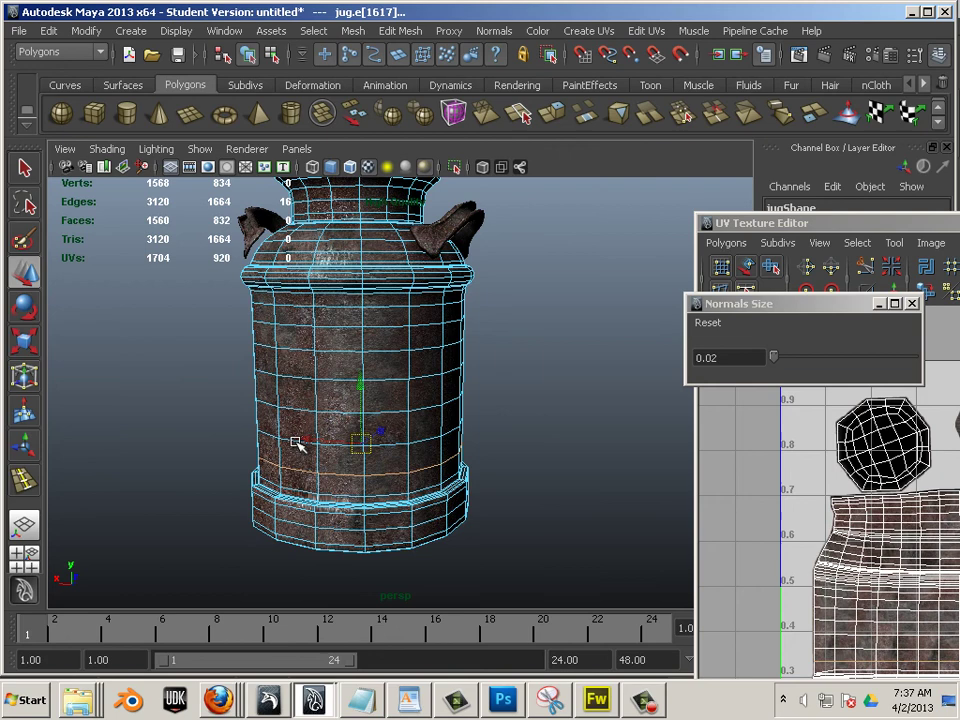
pyautogui.keyDown('shift'); pyautogui.click(268, 432); pyautogui.keyUp('shift')
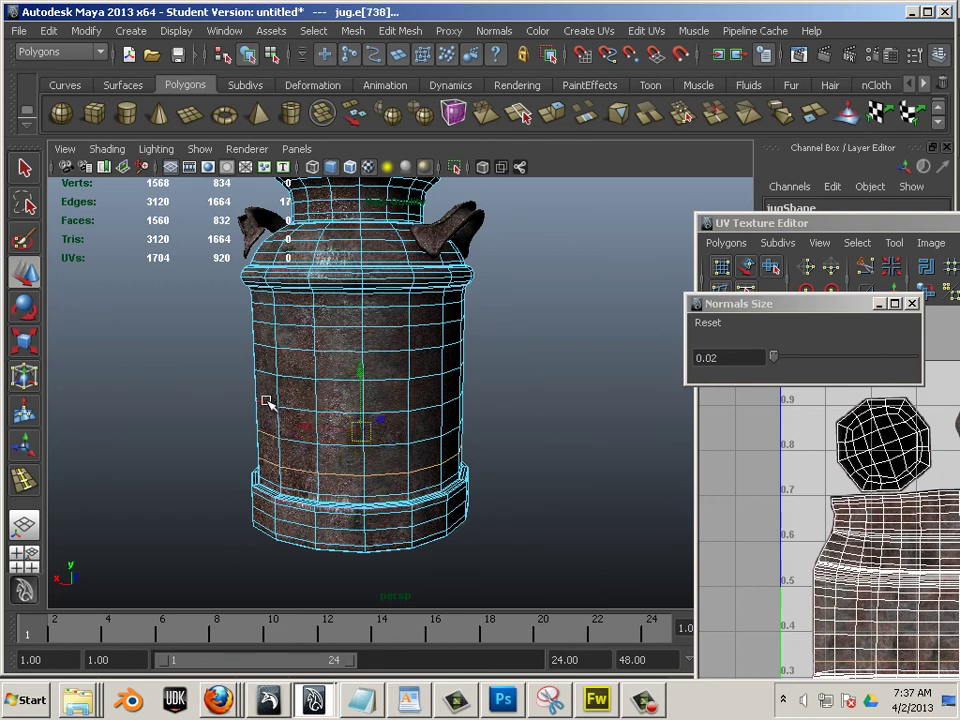
pyautogui.keyDown('shift'); pyautogui.doubleClick(266, 400); pyautogui.keyUp('shift')
pyautogui.keyDown('shift'); pyautogui.doubleClick(266, 372); pyautogui.keyUp('shift')
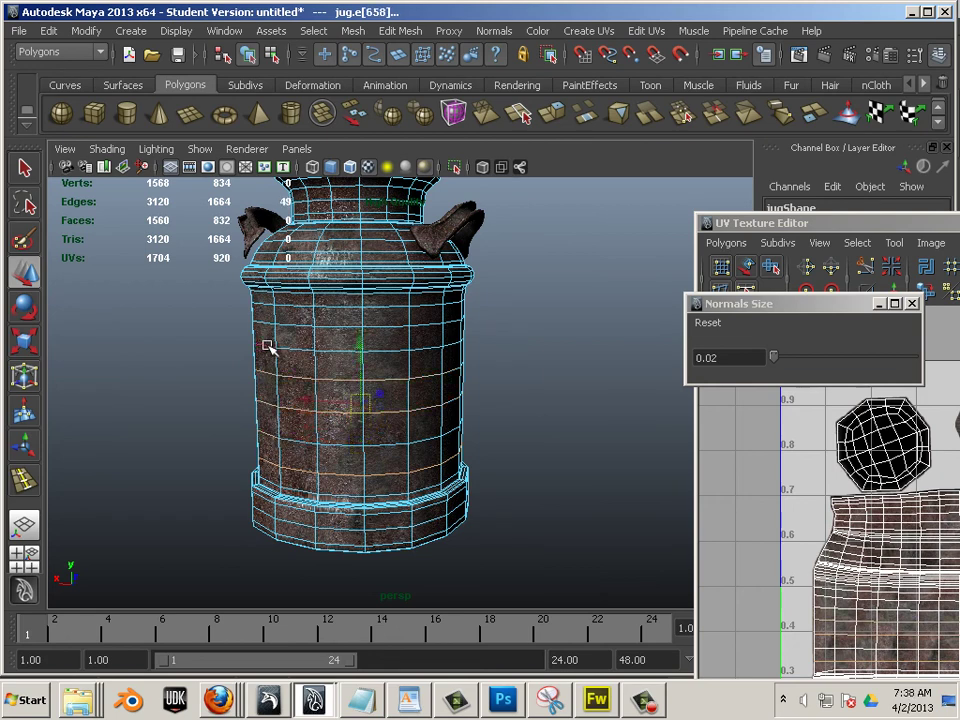
pyautogui.keyDown('shift'); pyautogui.doubleClick(268, 345); pyautogui.keyUp('shift')
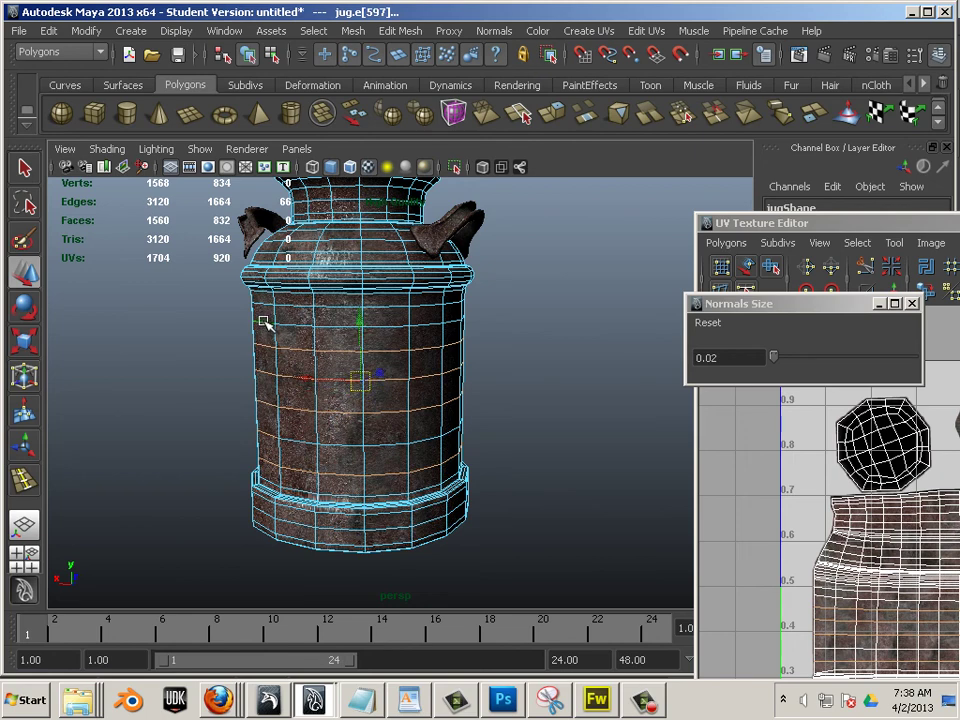
pyautogui.keyDown('shift'); pyautogui.doubleClick(266, 320); pyautogui.keyUp('shift')
pyautogui.keyDown('shift'); pyautogui.doubleClick(265, 303); pyautogui.keyUp('shift')
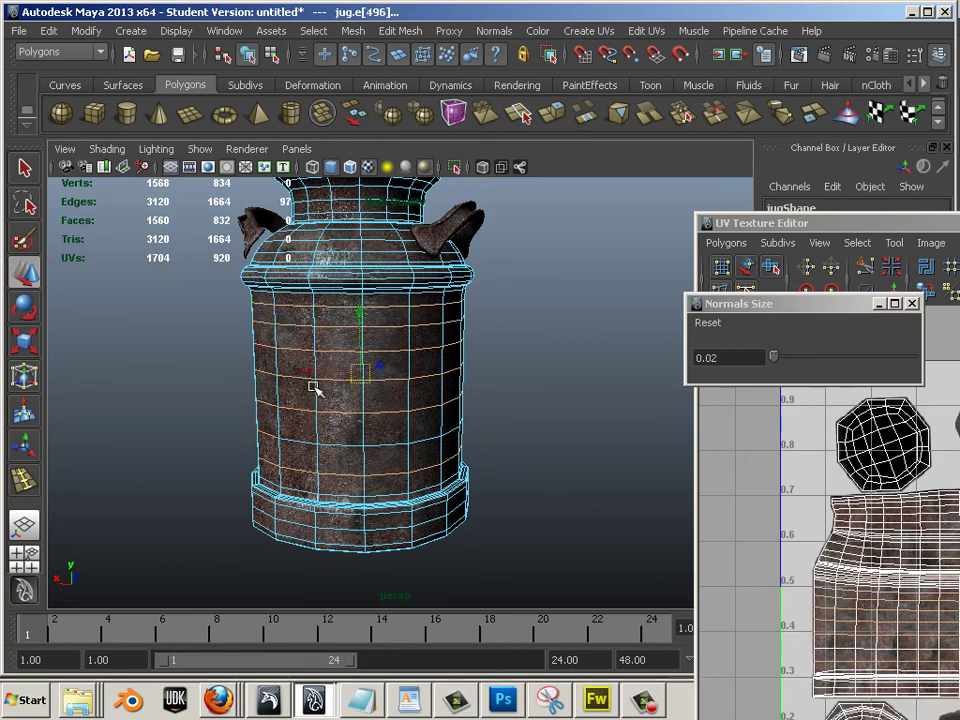
pyautogui.hotkey('ctrl', 'Delete')
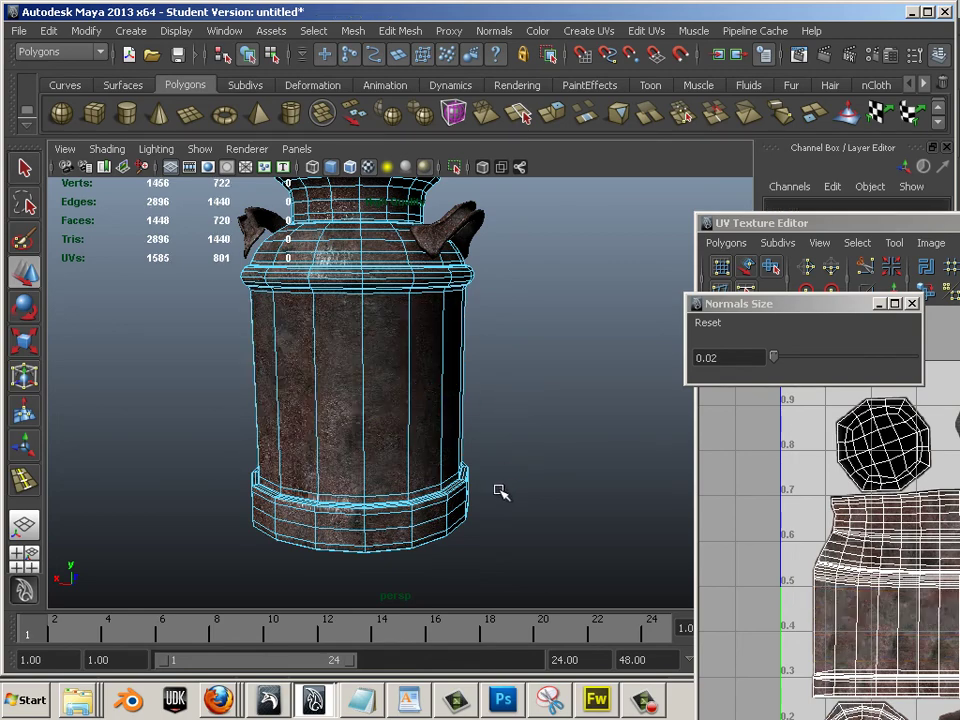
pyautogui.moveTo(571, 501); pyautogui.dragTo(571, 527, button='right')
pyautogui.click(571, 527)
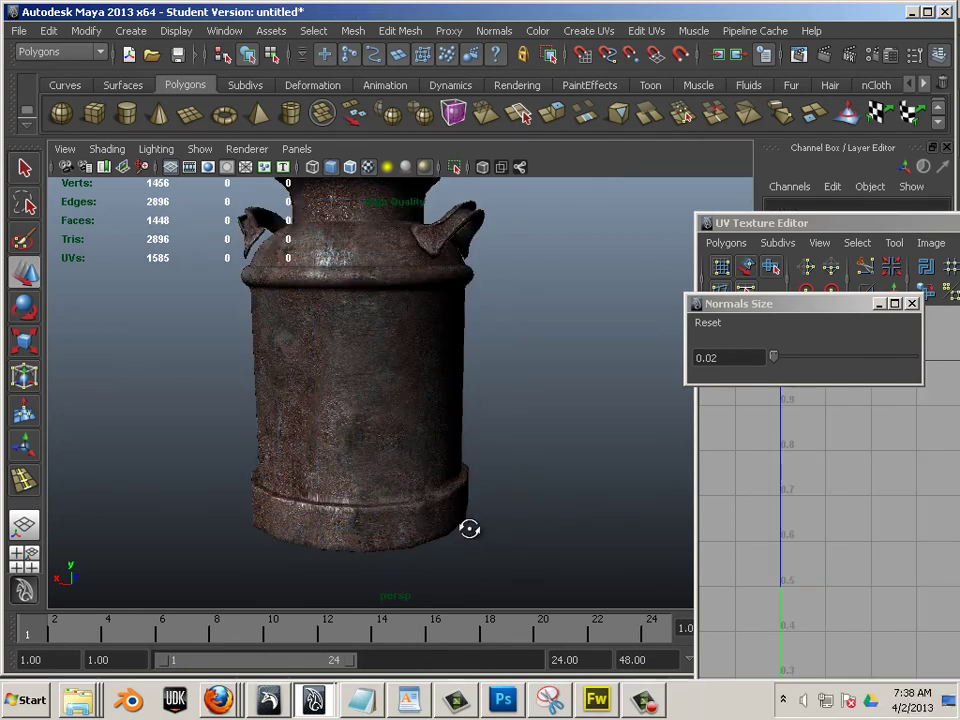
# Delete the three horizontal edge loops around the outer face of the jug's base band, including their vertices.
pyautogui.keyDown('alt'); pyautogui.moveTo(469, 527); pyautogui.dragTo(418, 535); pyautogui.keyUp('alt')
pyautogui.keyDown('alt'); pyautogui.moveTo(418, 535); pyautogui.dragTo(401, 465, button='middle'); pyautogui.keyUp('alt')
pyautogui.keyDown('alt'); pyautogui.moveTo(401, 465); pyautogui.dragTo(546, 543, button='right'); pyautogui.keyUp('alt')
pyautogui.keyDown('alt'); pyautogui.moveTo(327, 482); pyautogui.dragTo(353, 422, button='middle'); pyautogui.keyUp('alt')
pyautogui.keyDown('alt'); pyautogui.moveTo(353, 422); pyautogui.dragTo(418, 501, button='right'); pyautogui.keyUp('alt')
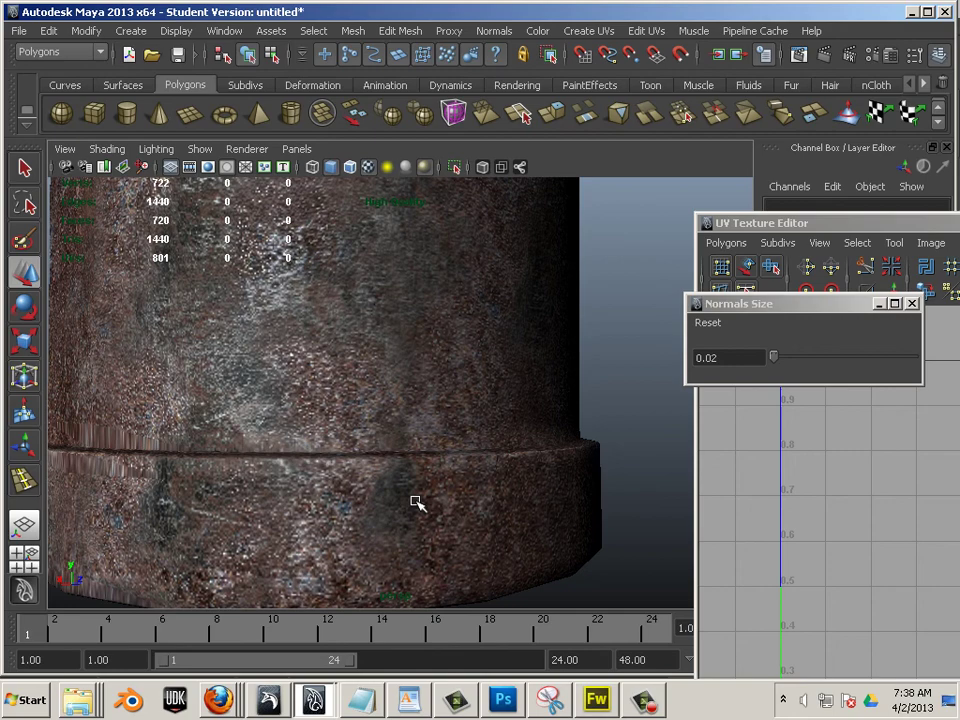
pyautogui.click(415, 507)
pyautogui.keyDown('alt'); pyautogui.moveTo(411, 528); pyautogui.dragTo(406, 466, button='middle'); pyautogui.keyUp('alt')
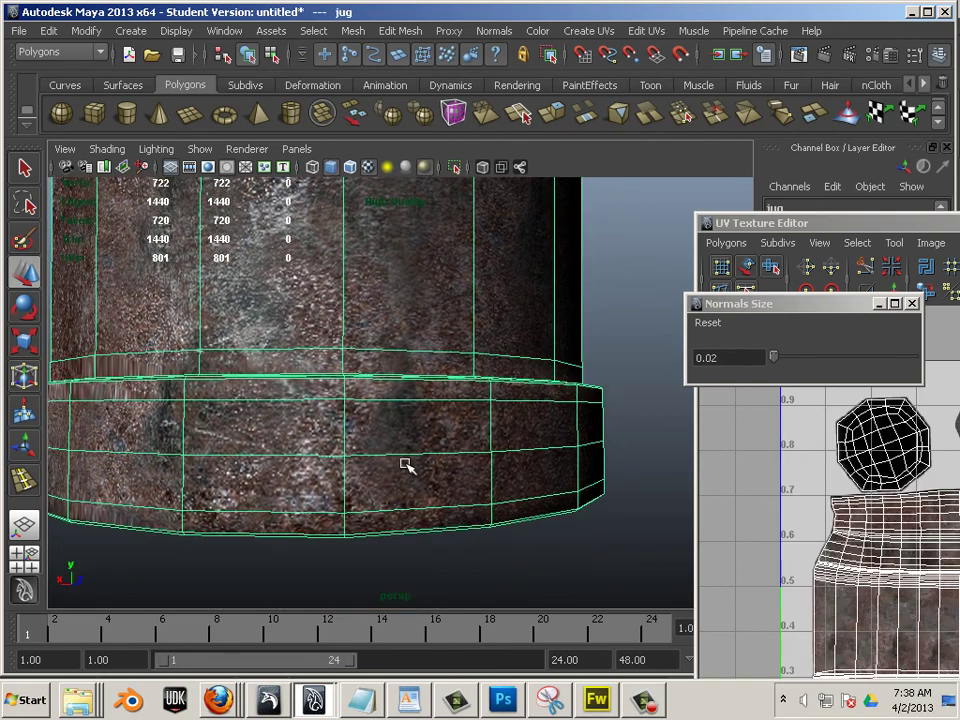
pyautogui.press('F10')
pyautogui.click(414, 401)
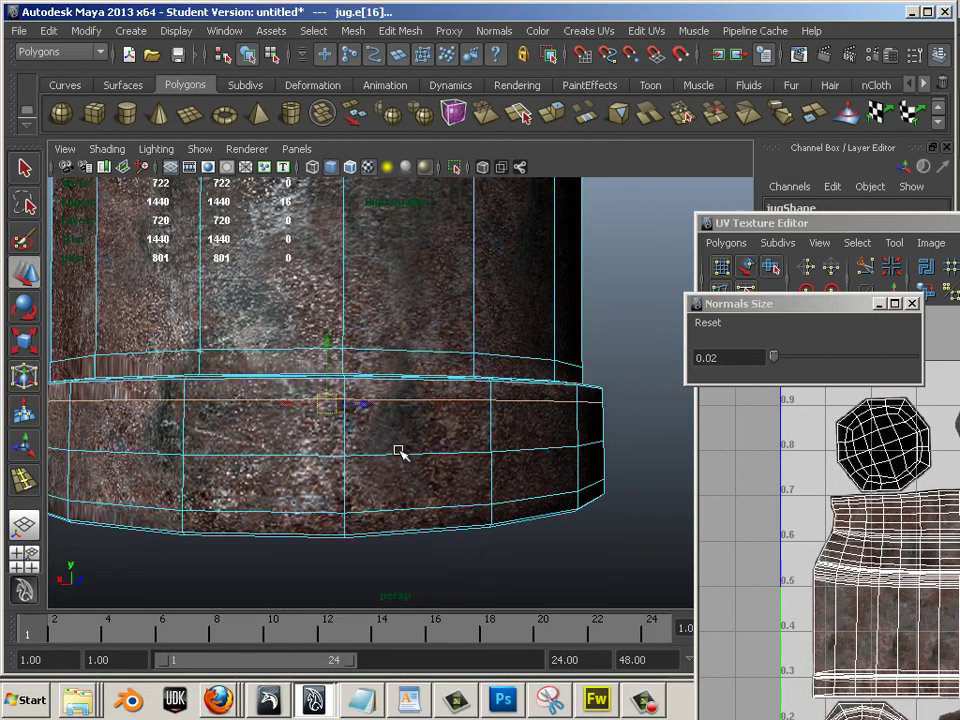
pyautogui.keyDown('shift'); pyautogui.doubleClick(398, 454); pyautogui.keyUp('shift')
pyautogui.keyDown('shift'); pyautogui.doubleClick(388, 505); pyautogui.keyUp('shift')
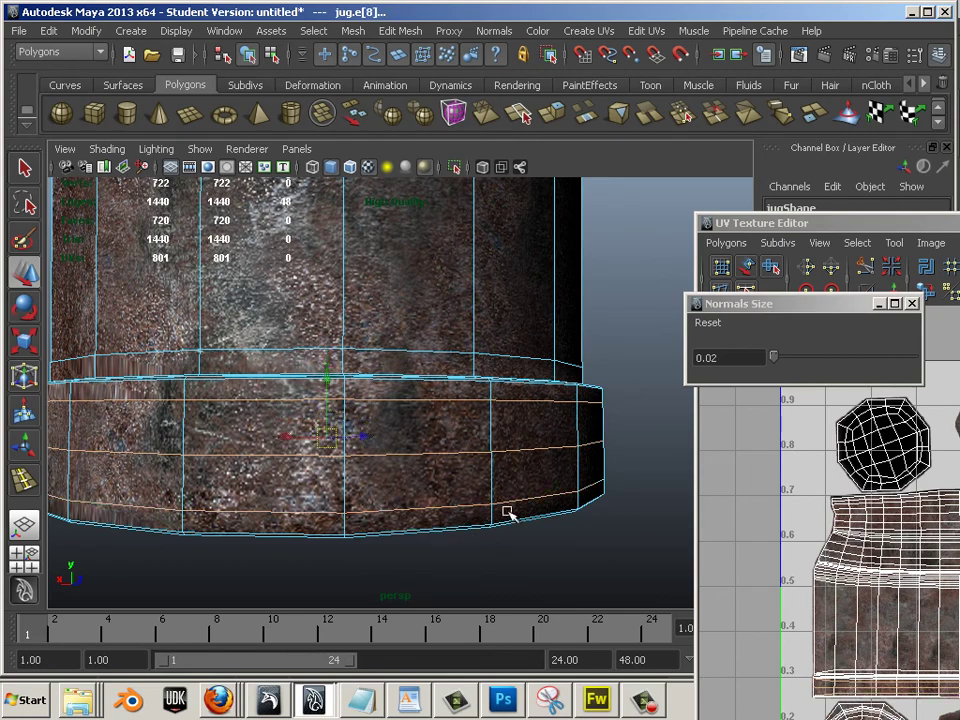
pyautogui.hotkey('ctrl', 'Delete')
# Delete the closely spaced edge loops on the narrow ledge along the base band's upper rim.
pyautogui.keyDown('alt'); pyautogui.moveTo(386, 416); pyautogui.dragTo(410, 463); pyautogui.keyUp('alt')
pyautogui.keyDown('alt'); pyautogui.moveTo(410, 463); pyautogui.dragTo(474, 488, button='right'); pyautogui.keyUp('alt')
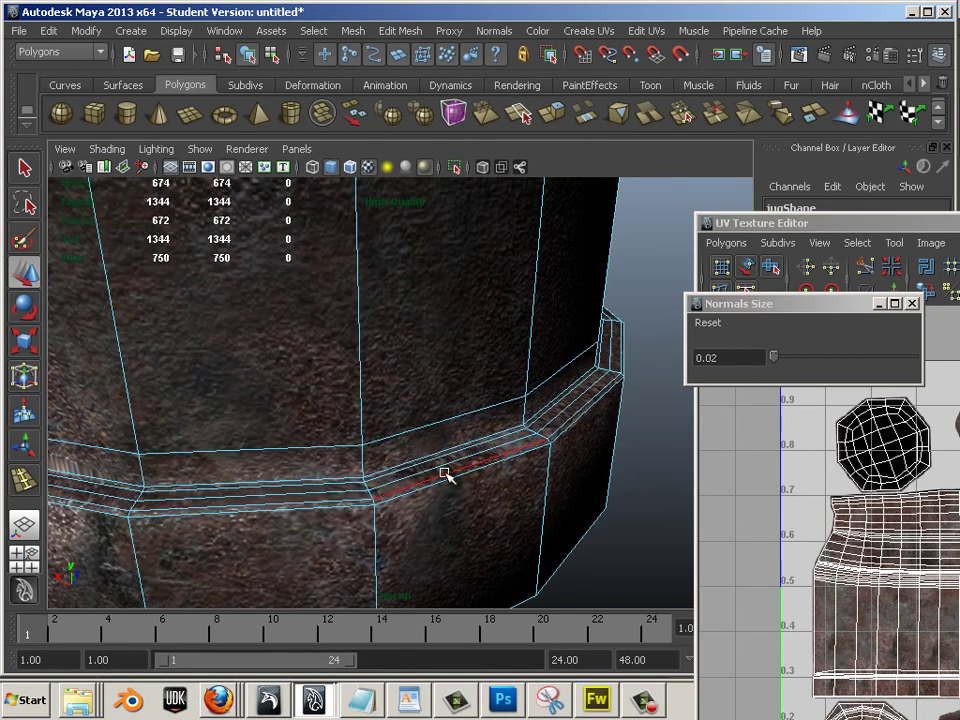
pyautogui.doubleClick(445, 474)
pyautogui.keyDown('shift'); pyautogui.doubleClick(405, 473); pyautogui.keyUp('shift')
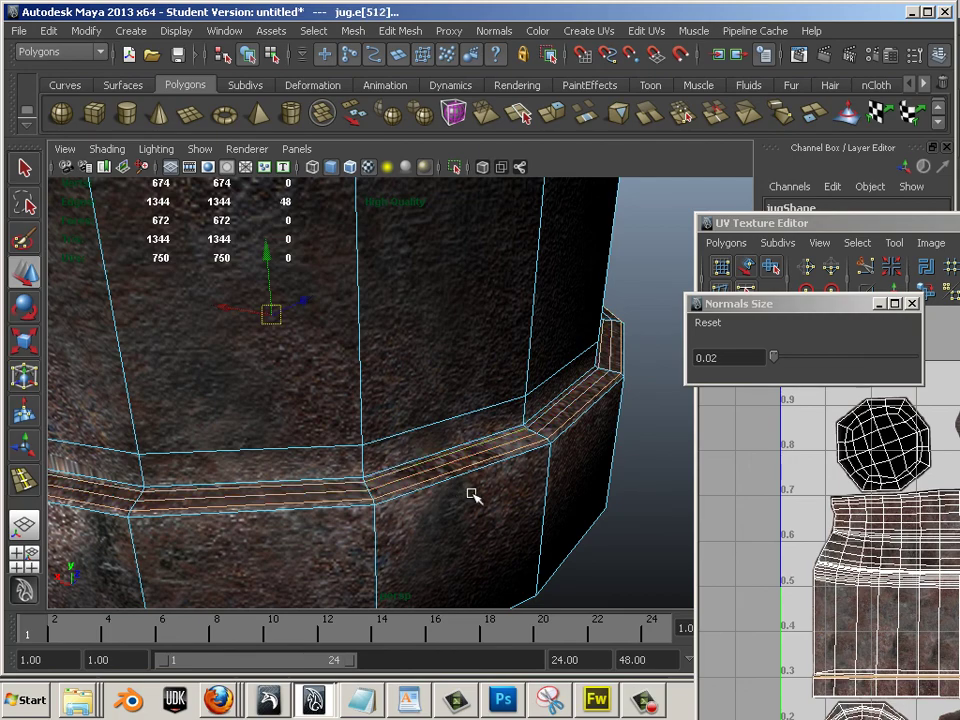
pyautogui.press('Delete')
# Examine the remaining edge loops on the jug's underside, raised shoulder ring and shoulder.
pyautogui.keyDown('alt'); pyautogui.moveTo(474, 495); pyautogui.dragTo(548, 537); pyautogui.keyUp('alt')
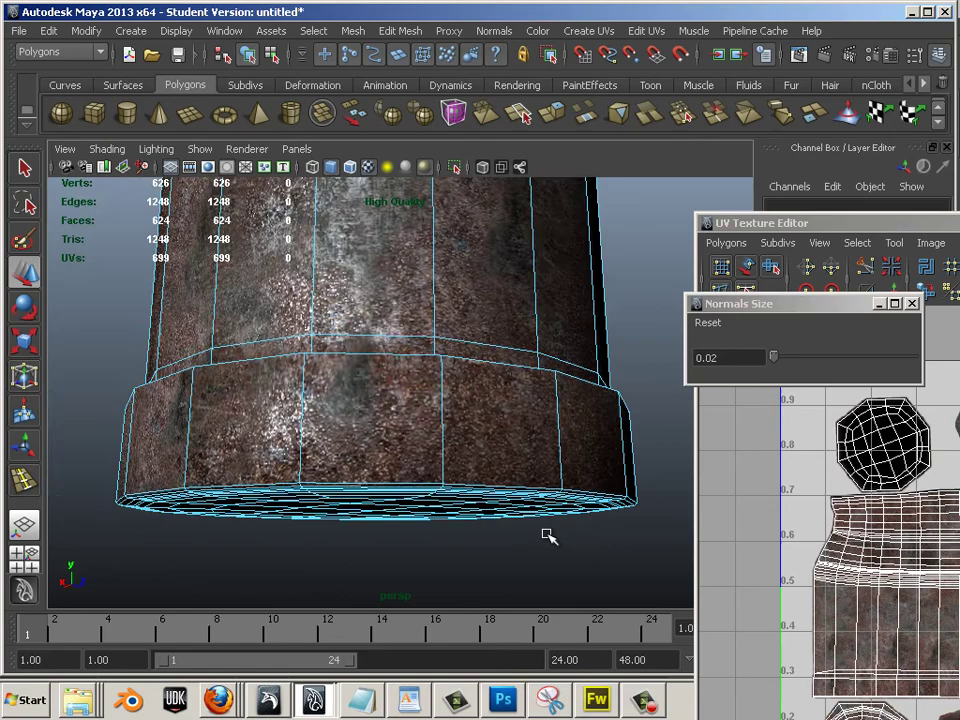
pyautogui.keyDown('alt'); pyautogui.moveTo(548, 537); pyautogui.dragTo(347, 364, button='right'); pyautogui.keyUp('alt')
pyautogui.keyDown('alt'); pyautogui.moveTo(347, 364); pyautogui.dragTo(311, 476); pyautogui.keyUp('alt')
pyautogui.keyDown('alt'); pyautogui.moveTo(310, 396); pyautogui.dragTo(298, 471, button='middle'); pyautogui.keyUp('alt')
pyautogui.keyDown('alt'); pyautogui.moveTo(298, 471); pyautogui.dragTo(445, 426); pyautogui.keyUp('alt')
pyautogui.keyDown('alt'); pyautogui.moveTo(319, 427); pyautogui.dragTo(384, 422, button='right'); pyautogui.keyUp('alt')
pyautogui.keyDown('alt'); pyautogui.moveTo(300, 411); pyautogui.dragTo(381, 422, button='middle'); pyautogui.keyUp('alt')
pyautogui.keyDown('alt'); pyautogui.moveTo(381, 422); pyautogui.dragTo(461, 433); pyautogui.keyUp('alt')
pyautogui.keyDown('alt'); pyautogui.moveTo(461, 433); pyautogui.dragTo(550, 445, button='right'); pyautogui.keyUp('alt')
pyautogui.keyDown('alt'); pyautogui.moveTo(366, 380); pyautogui.dragTo(328, 466, button='middle'); pyautogui.keyUp('alt')
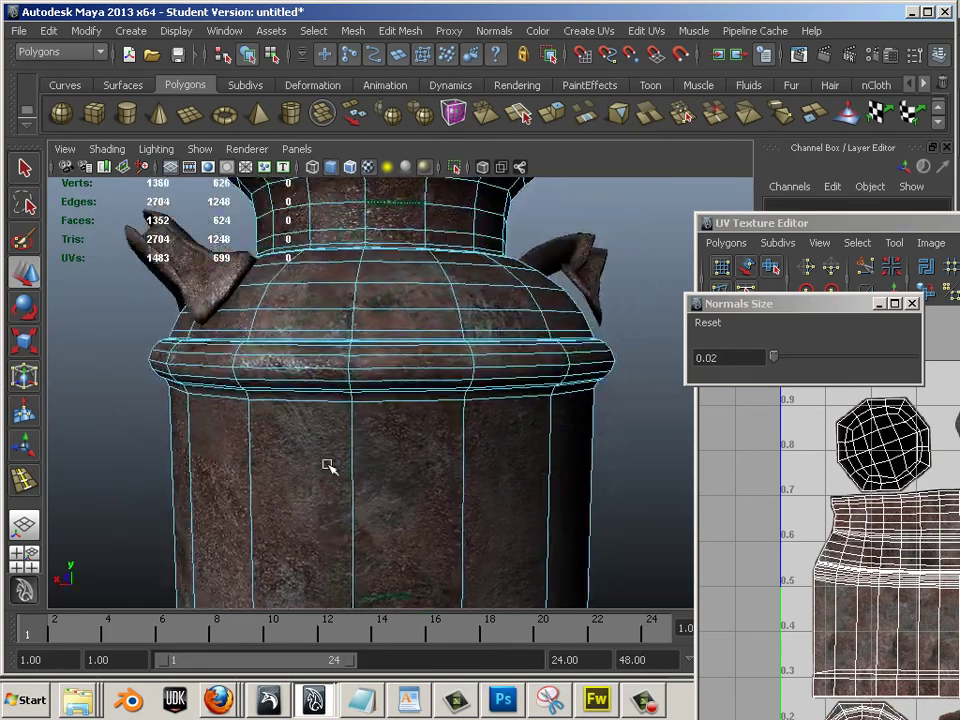
pyautogui.keyDown('alt'); pyautogui.moveTo(328, 466); pyautogui.dragTo(298, 501); pyautogui.keyUp('alt')
pyautogui.keyDown('alt'); pyautogui.moveTo(298, 501); pyautogui.dragTo(317, 466, button='right'); pyautogui.keyUp('alt')
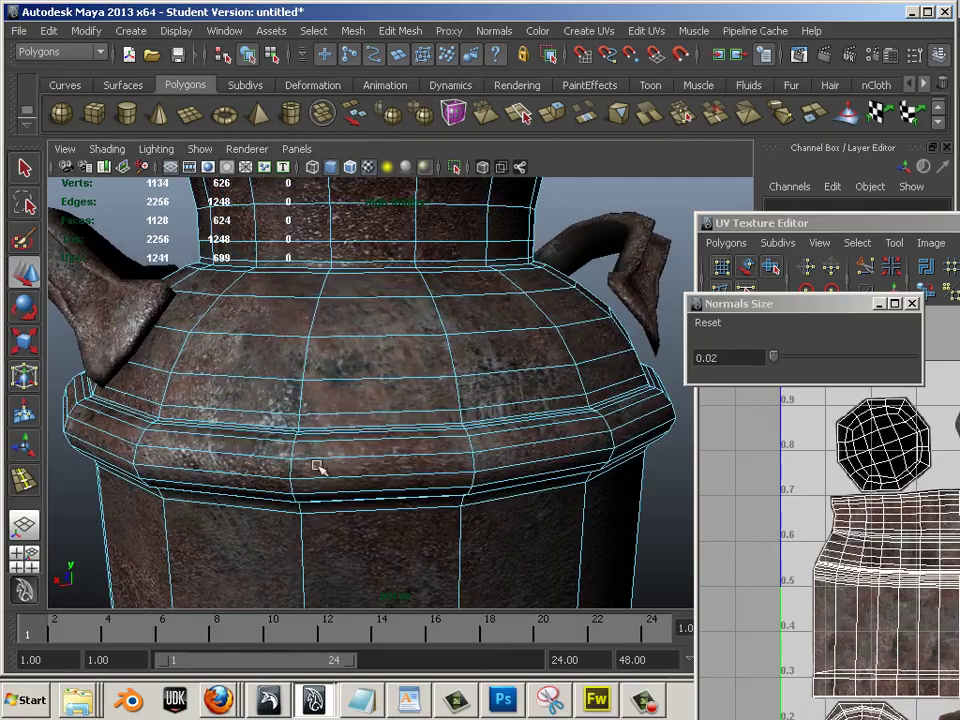
# Inspect the meshes of the lid and the jug individually, then leave the jug selected in object mode.
pyautogui.keyDown('alt'); pyautogui.moveTo(191, 437); pyautogui.dragTo(245, 400); pyautogui.keyUp('alt')
pyautogui.click(221, 441)
pyautogui.click(285, 393)
pyautogui.click(279, 358)
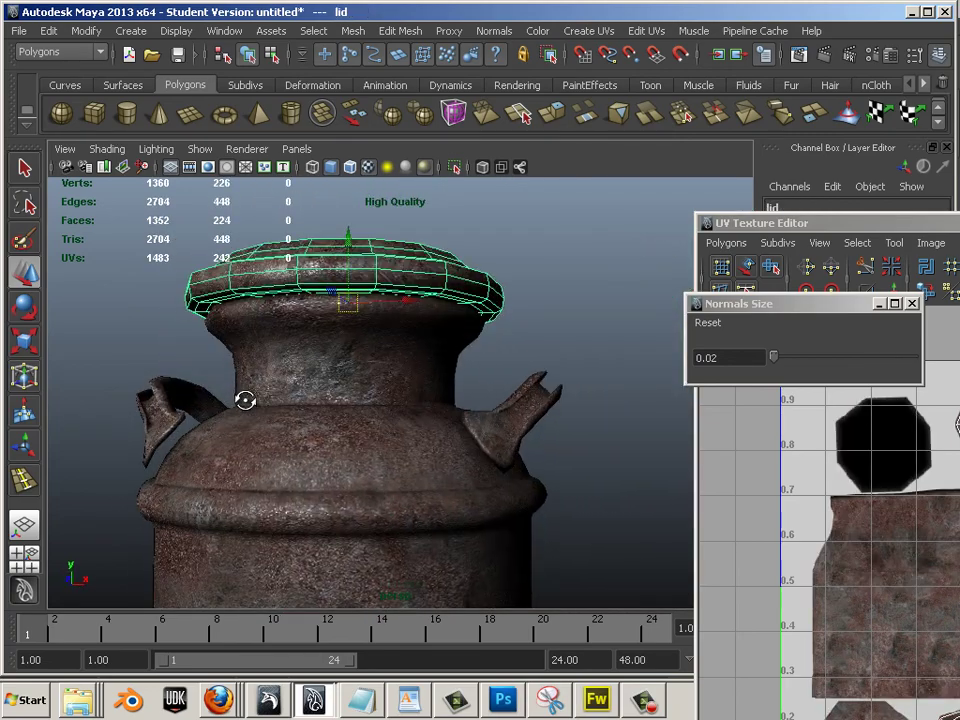
pyautogui.click(407, 485)
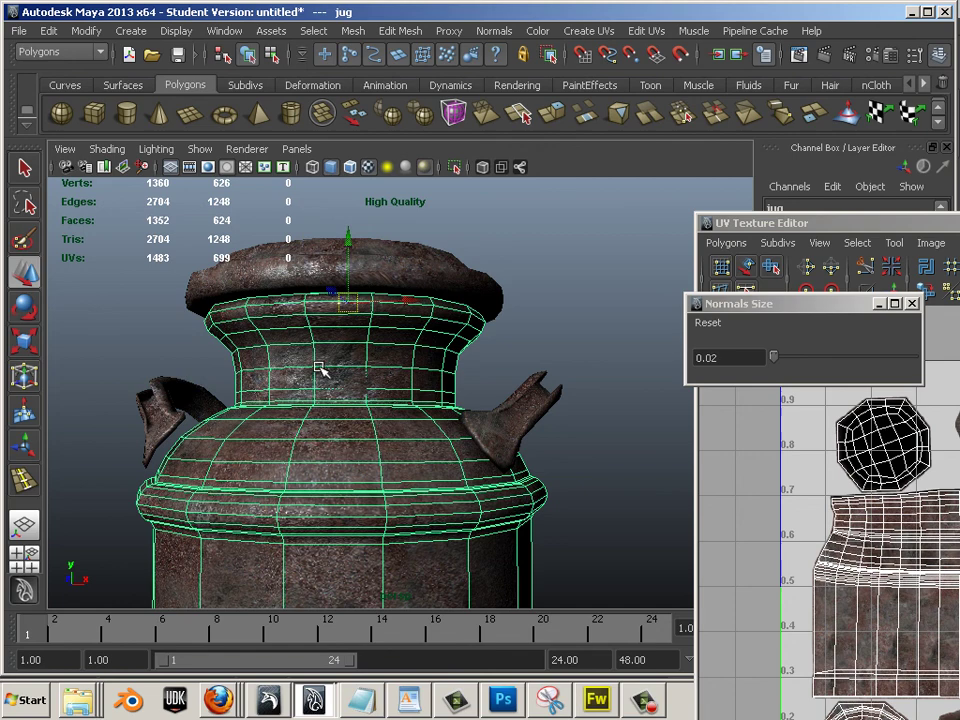
pyautogui.moveTo(311, 371); pyautogui.dragTo(390, 452, button='right')
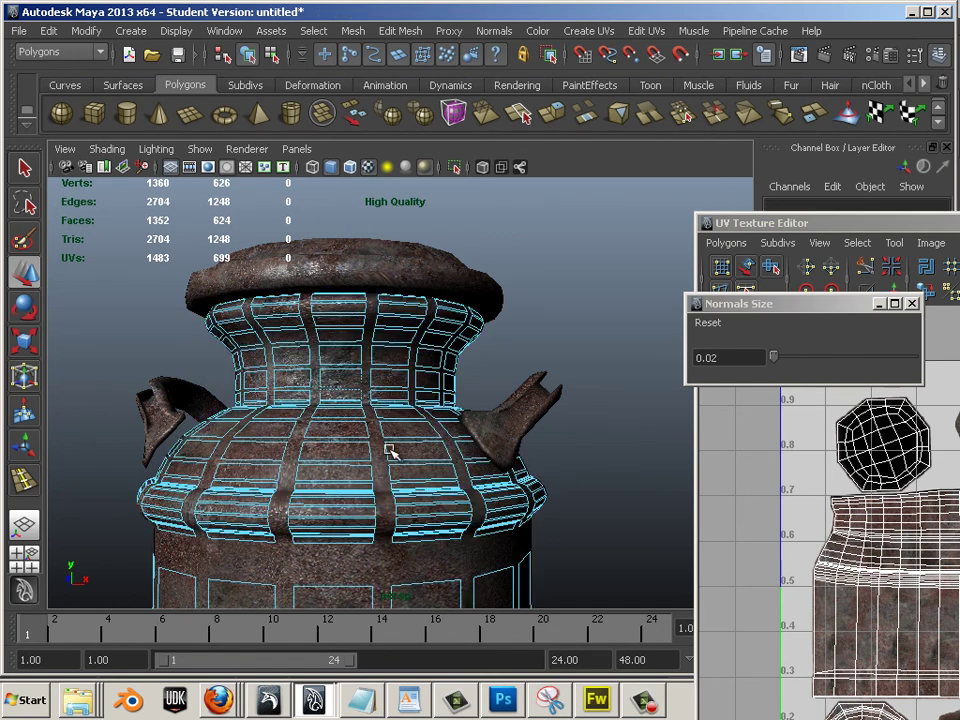
pyautogui.moveTo(453, 366); pyautogui.dragTo(137, 233, button='right')
pyautogui.click(452, 375)
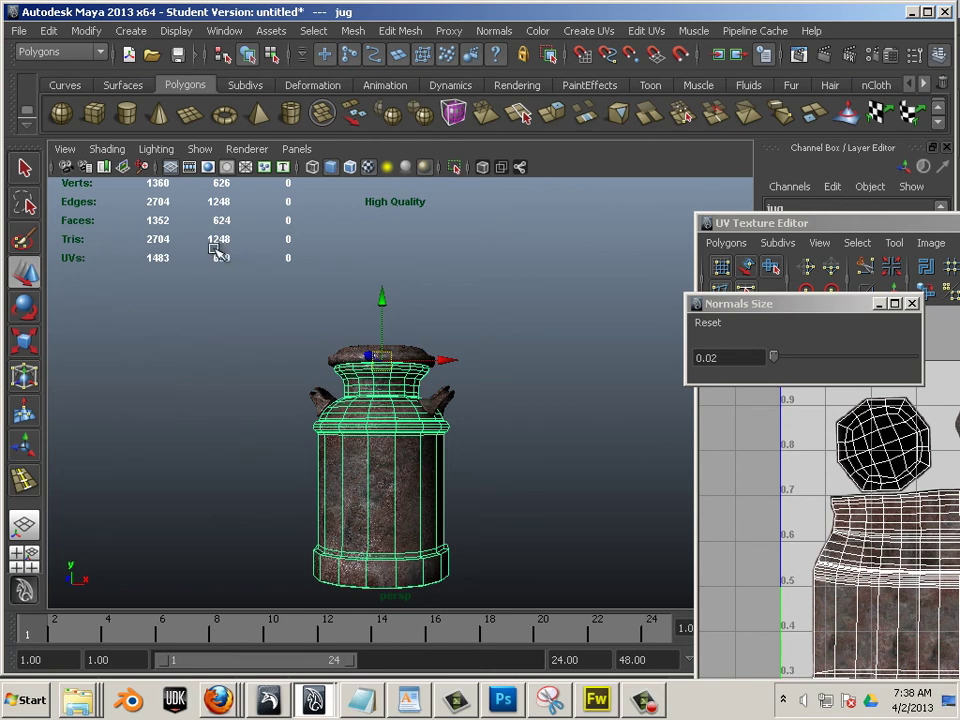
# Select all parts of the milk jug together in object mode to check the whole model's polygon count.
pyautogui.scroll(3, 213, 250)
pyautogui.keyDown('alt'); pyautogui.moveTo(180, 347); pyautogui.dragTo(165, 381); pyautogui.keyUp('alt')
pyautogui.click(188, 381)
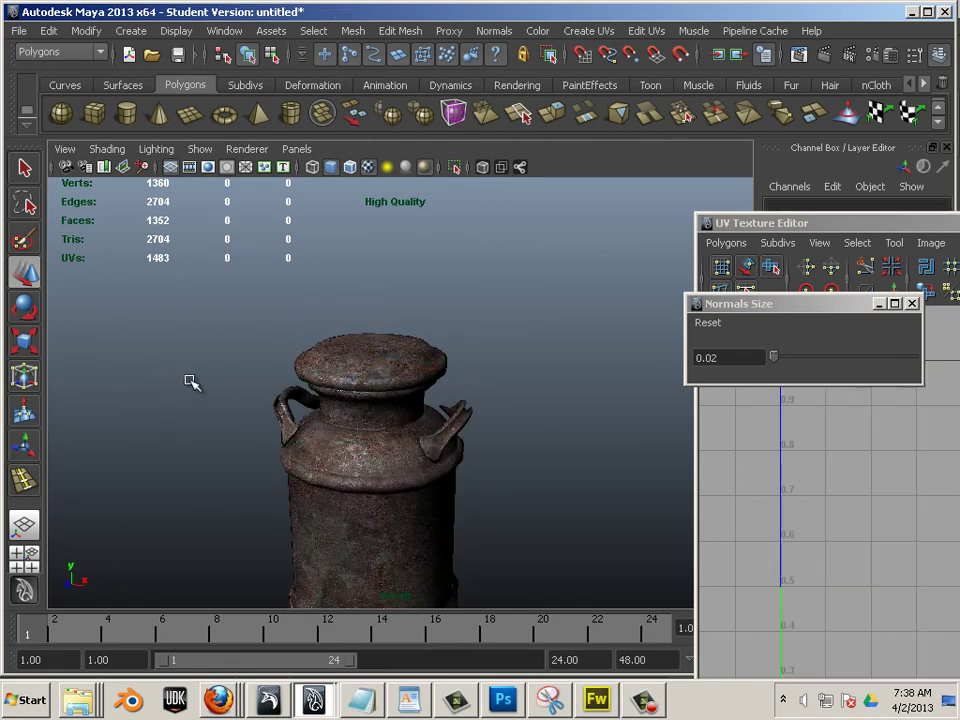
pyautogui.keyDown('alt'); pyautogui.moveTo(533, 492); pyautogui.dragTo(555, 431, button='middle'); pyautogui.keyUp('alt')
pyautogui.keyDown('alt'); pyautogui.moveTo(555, 431); pyautogui.dragTo(491, 418, button='right'); pyautogui.keyUp('alt')
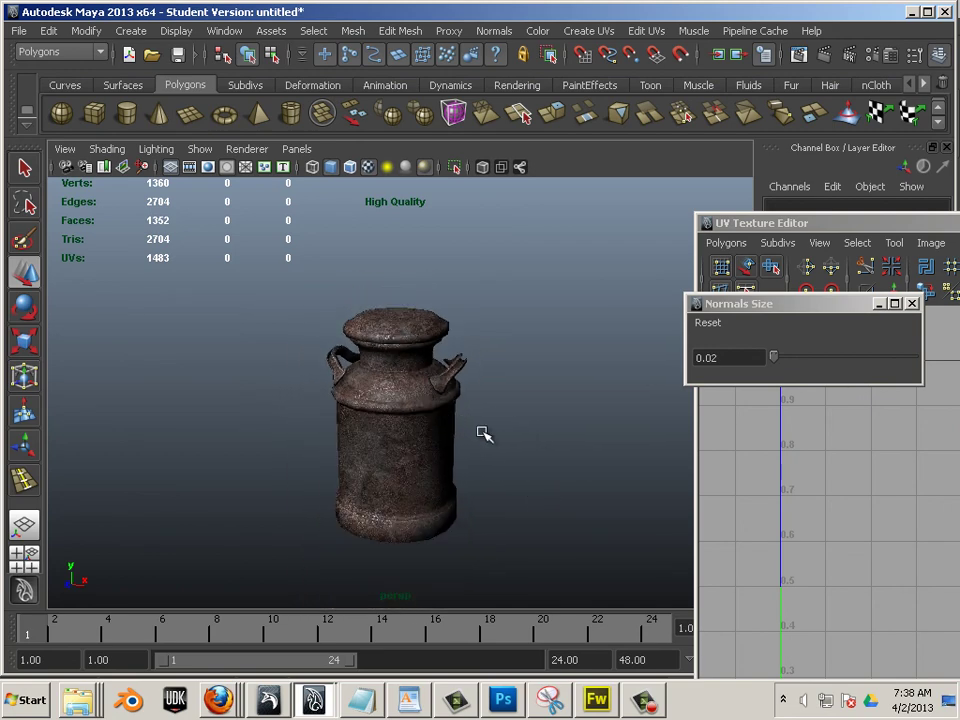
pyautogui.keyDown('alt'); pyautogui.moveTo(505, 455); pyautogui.dragTo(208, 340); pyautogui.keyUp('alt')
pyautogui.moveTo(266, 298); pyautogui.dragTo(443, 543)
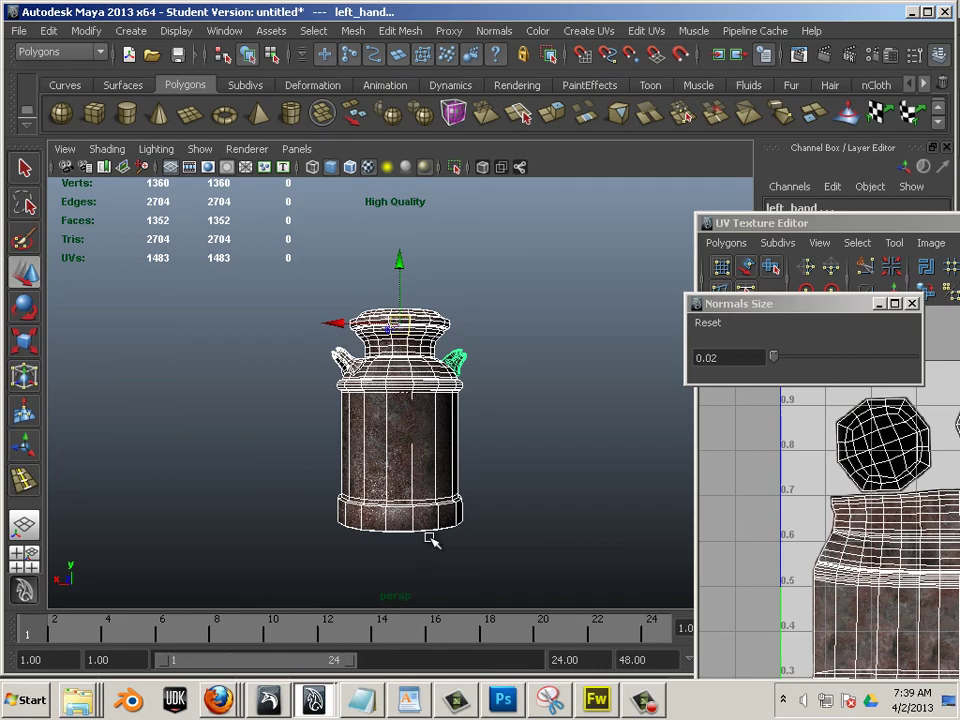
# Delete the horizontal edge loop around the middle of the jug's neck, including its vertices.
pyautogui.keyDown('alt'); pyautogui.moveTo(205, 337); pyautogui.dragTo(186, 349); pyautogui.keyUp('alt')
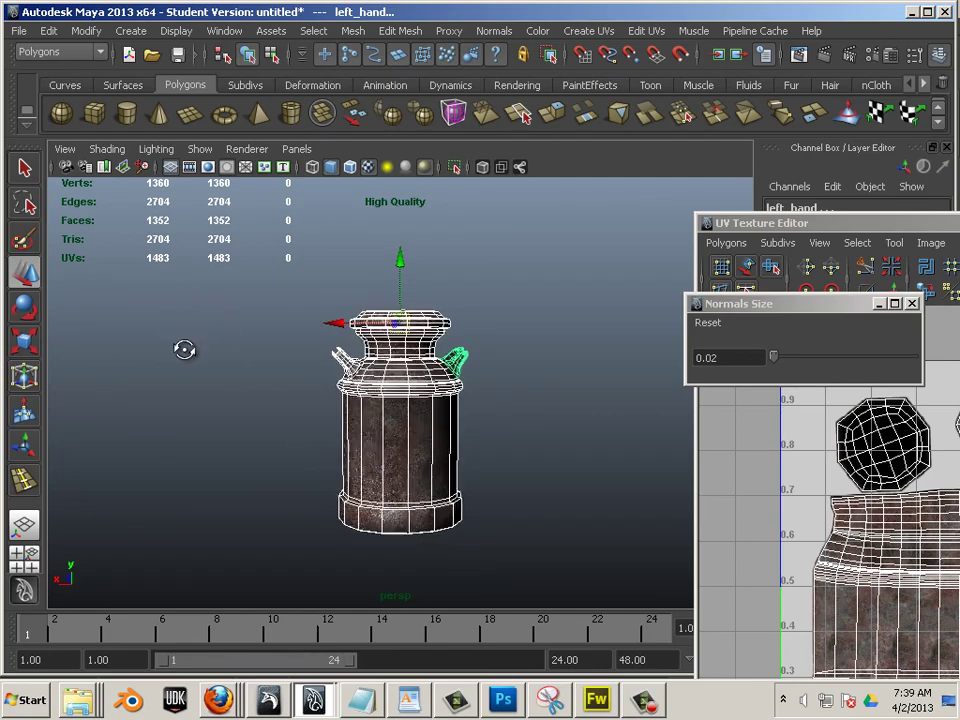
pyautogui.keyDown('alt'); pyautogui.moveTo(186, 349); pyautogui.dragTo(394, 424, button='right'); pyautogui.keyUp('alt')
pyautogui.keyDown('alt'); pyautogui.moveTo(322, 335); pyautogui.dragTo(401, 420); pyautogui.keyUp('alt')
pyautogui.keyDown('alt'); pyautogui.moveTo(403, 452); pyautogui.dragTo(402, 431, button='right'); pyautogui.keyUp('alt')
pyautogui.keyDown('alt'); pyautogui.moveTo(403, 428); pyautogui.dragTo(375, 366); pyautogui.keyUp('alt')
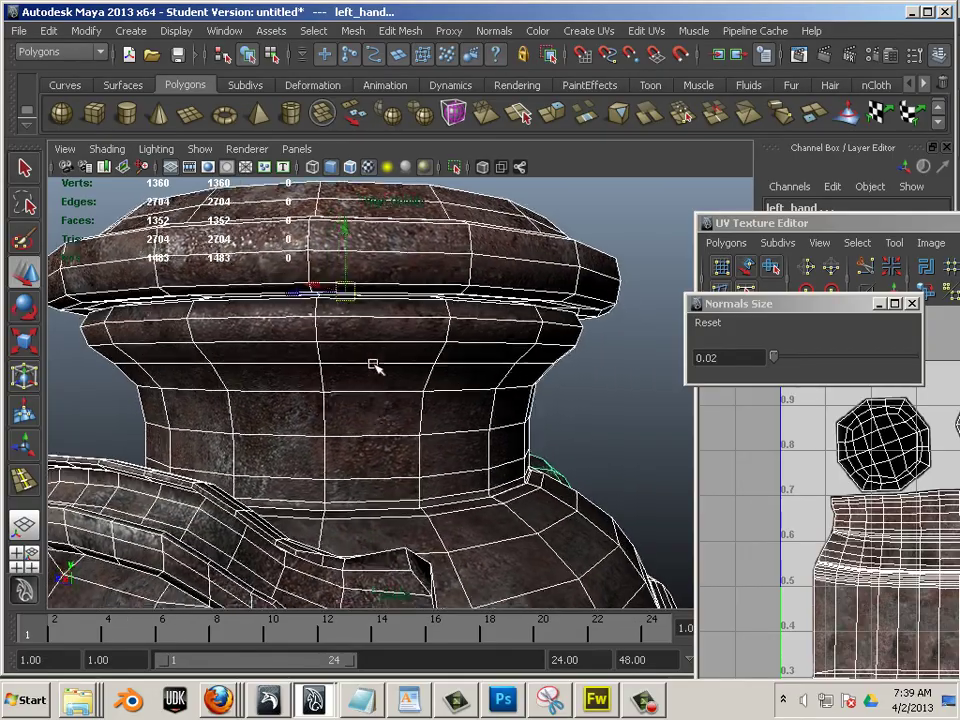
pyautogui.keyDown('alt'); pyautogui.moveTo(428, 449); pyautogui.dragTo(419, 394, button='middle'); pyautogui.keyUp('alt')
pyautogui.keyDown('alt'); pyautogui.moveTo(419, 394); pyautogui.dragTo(436, 368, button='right'); pyautogui.keyUp('alt')
pyautogui.click(438, 410)
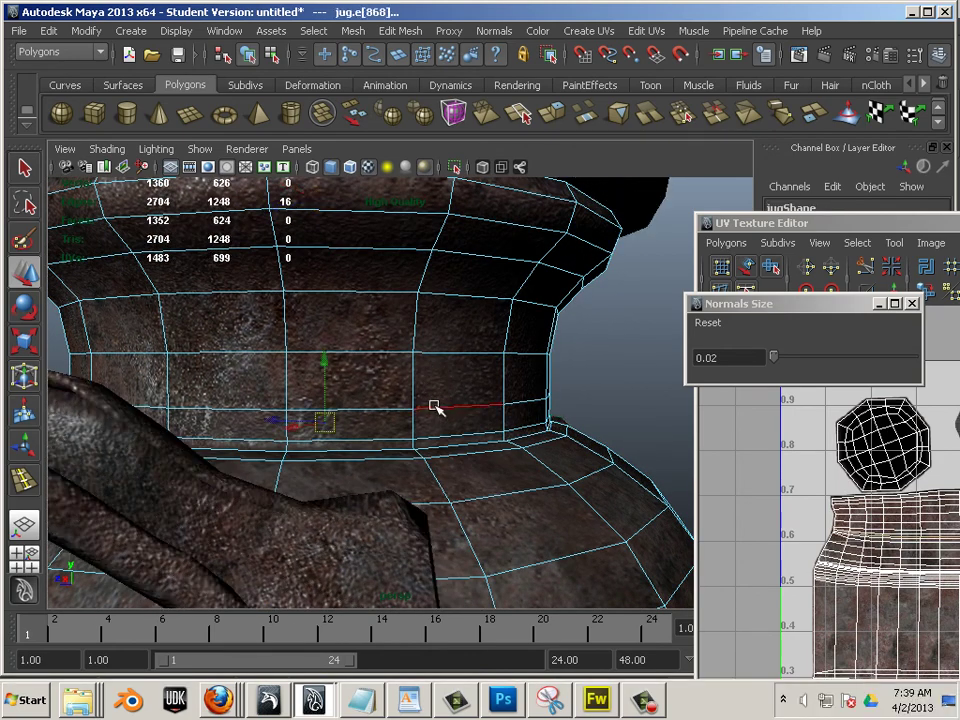
pyautogui.doubleClick(433, 406)
pyautogui.doubleClick(432, 353)
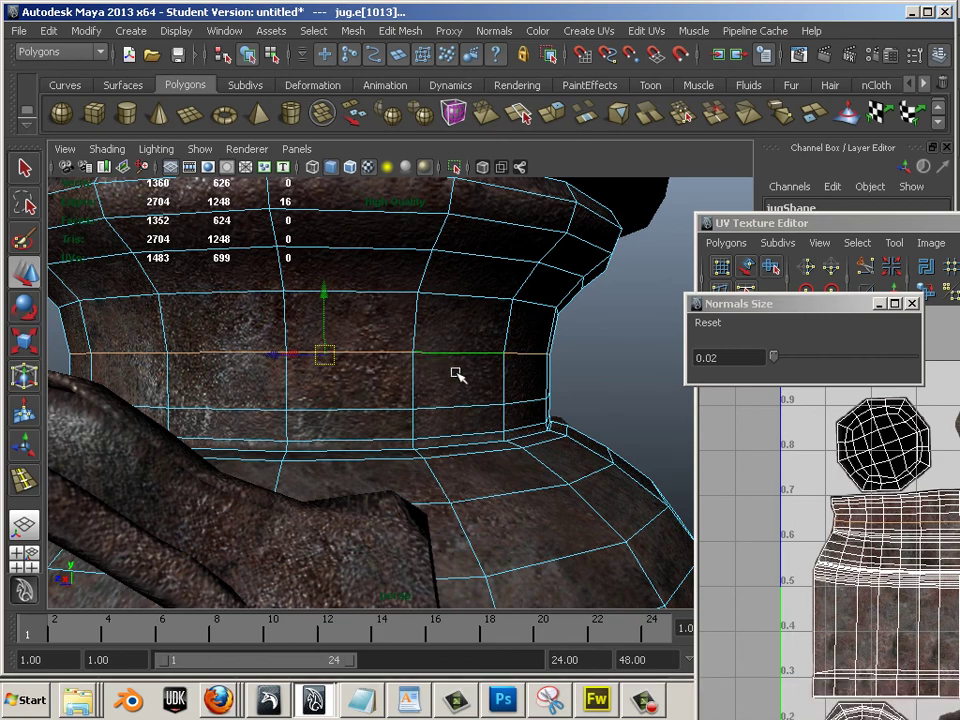
pyautogui.hotkey('ctrl', 'Delete')
# Delete the three closely spaced edge loops around the outer rim of the jug's underside, including their vertices.
pyautogui.keyDown('alt'); pyautogui.moveTo(533, 346); pyautogui.dragTo(180, 358, button='right'); pyautogui.keyUp('alt')
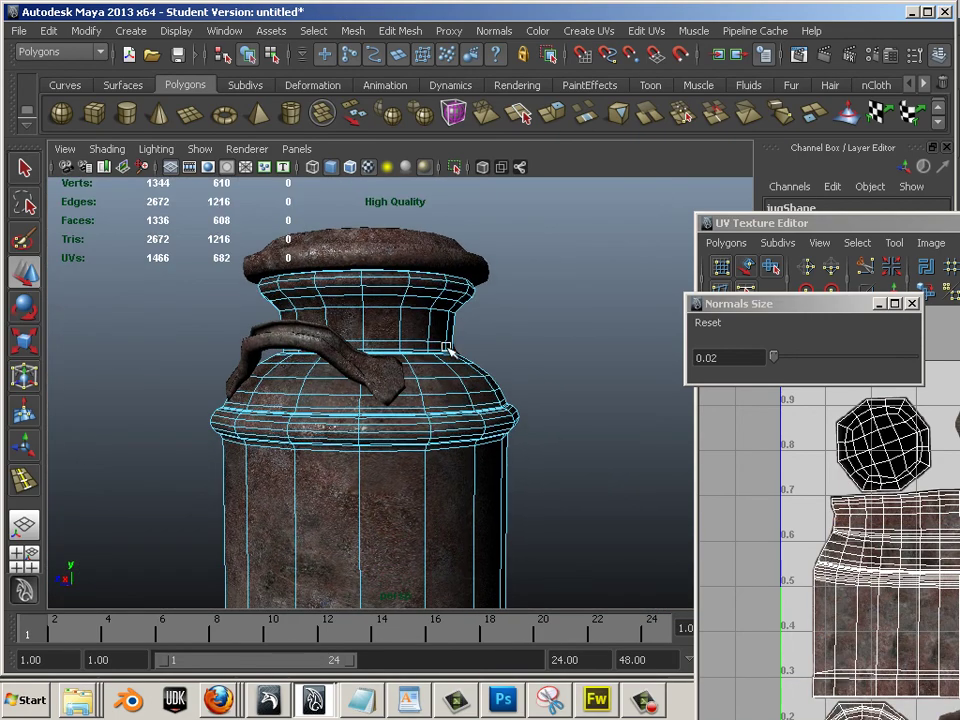
pyautogui.keyDown('alt'); pyautogui.moveTo(510, 466); pyautogui.dragTo(537, 351, button='middle'); pyautogui.keyUp('alt')
pyautogui.keyDown('alt'); pyautogui.moveTo(535, 352); pyautogui.dragTo(403, 313); pyautogui.keyUp('alt')
pyautogui.keyDown('alt'); pyautogui.moveTo(403, 313); pyautogui.dragTo(465, 306, button='right'); pyautogui.keyUp('alt')
pyautogui.keyDown('alt'); pyautogui.moveTo(498, 317); pyautogui.dragTo(476, 396, button='middle'); pyautogui.keyUp('alt')
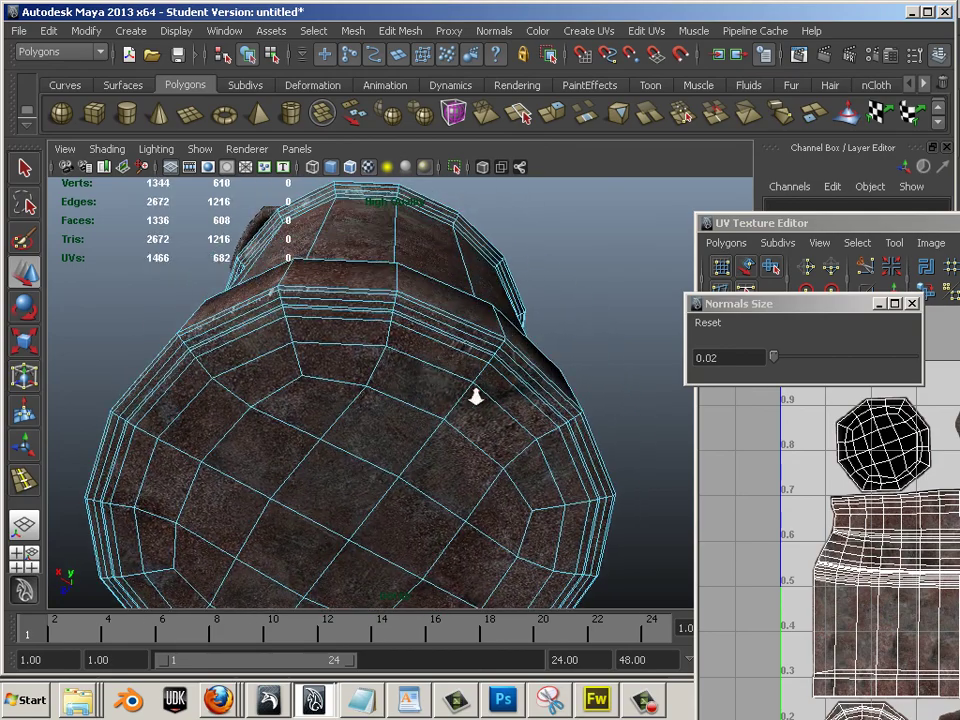
pyautogui.keyDown('alt'); pyautogui.moveTo(476, 396); pyautogui.dragTo(503, 257, button='right'); pyautogui.keyUp('alt')
pyautogui.doubleClick(488, 250)
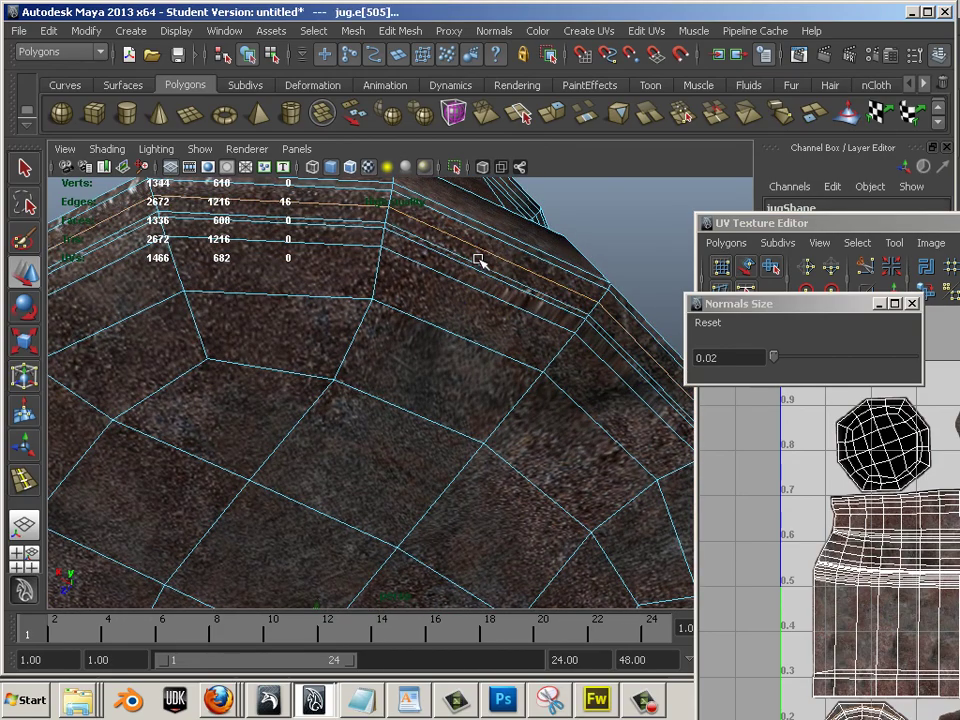
pyautogui.keyDown('shift'); pyautogui.doubleClick(473, 262); pyautogui.keyUp('shift')
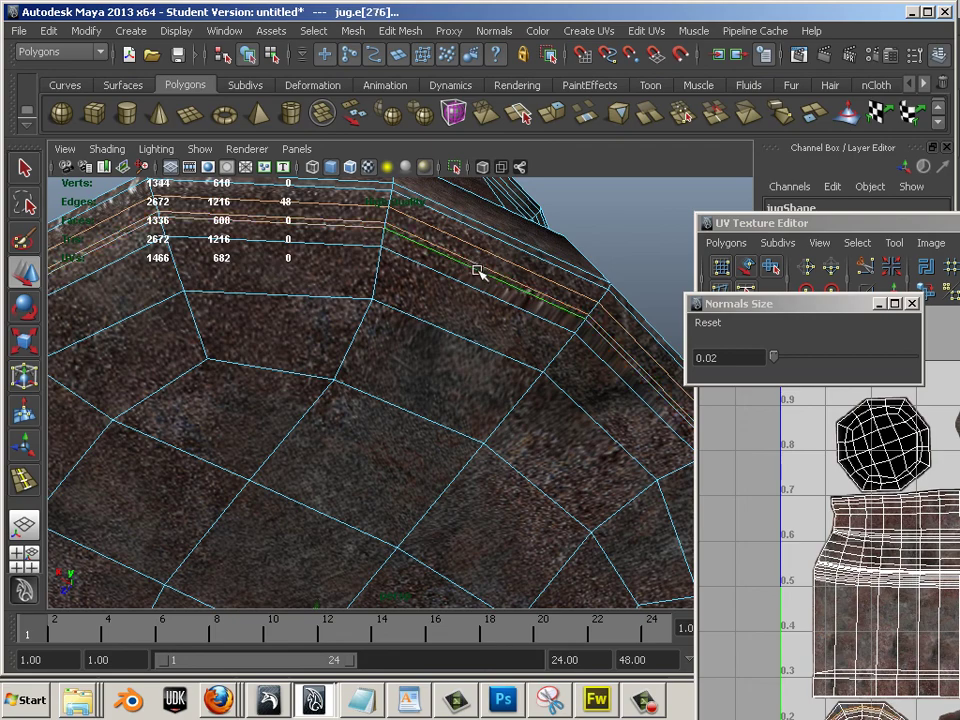
pyautogui.hotkey('ctrl', 'Delete')
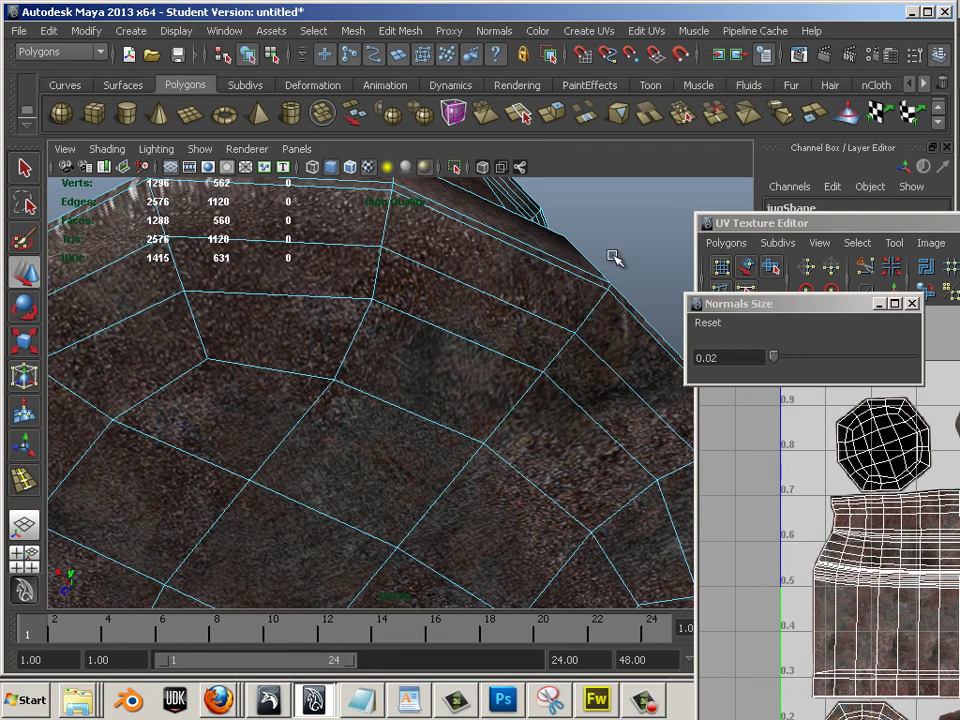
# Select the lid in object mode and lift it straight up off the jug's neck to expose its underside.
pyautogui.keyDown('alt'); pyautogui.moveTo(615, 257); pyautogui.dragTo(369, 238, button='right'); pyautogui.keyUp('alt')
pyautogui.keyDown('alt'); pyautogui.moveTo(369, 238); pyautogui.dragTo(319, 373); pyautogui.keyUp('alt')
pyautogui.moveTo(313, 285)
pyautogui.keyDown('alt'); pyautogui.mouseDown(button='middle')
pyautogui.moveTo(282, 407)
pyautogui.moveTo(246, 456)
pyautogui.mouseUp(button='middle'); pyautogui.keyUp('alt')
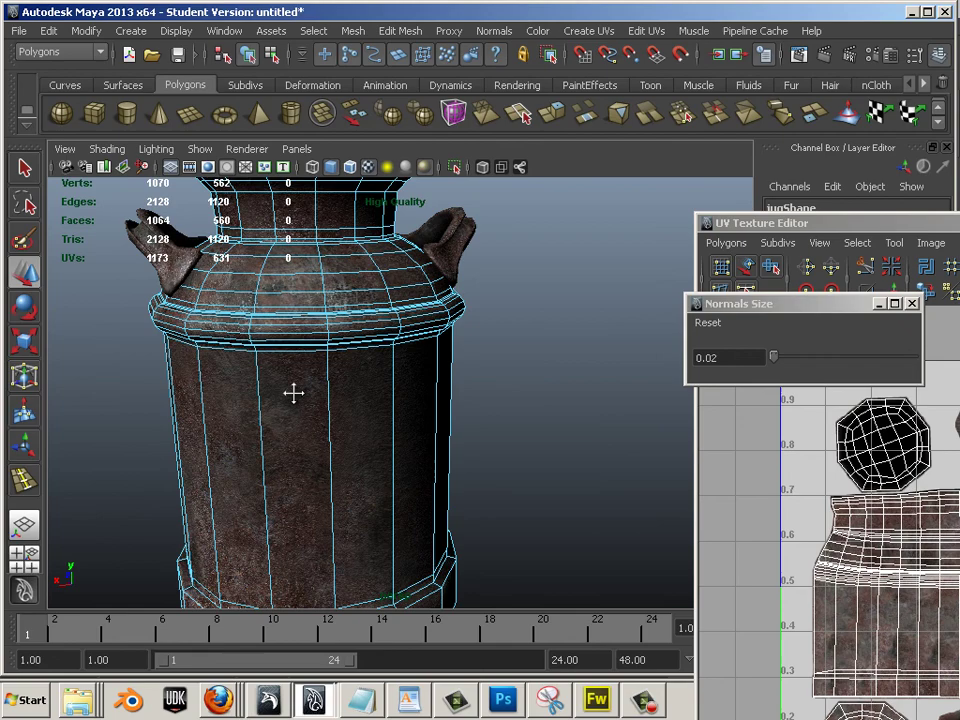
pyautogui.keyDown('alt'); pyautogui.moveTo(293, 392); pyautogui.dragTo(274, 566, button='middle'); pyautogui.keyUp('alt')
pyautogui.keyDown('alt'); pyautogui.moveTo(302, 506); pyautogui.dragTo(283, 470, button='right'); pyautogui.keyUp('alt')
pyautogui.click(323, 316)
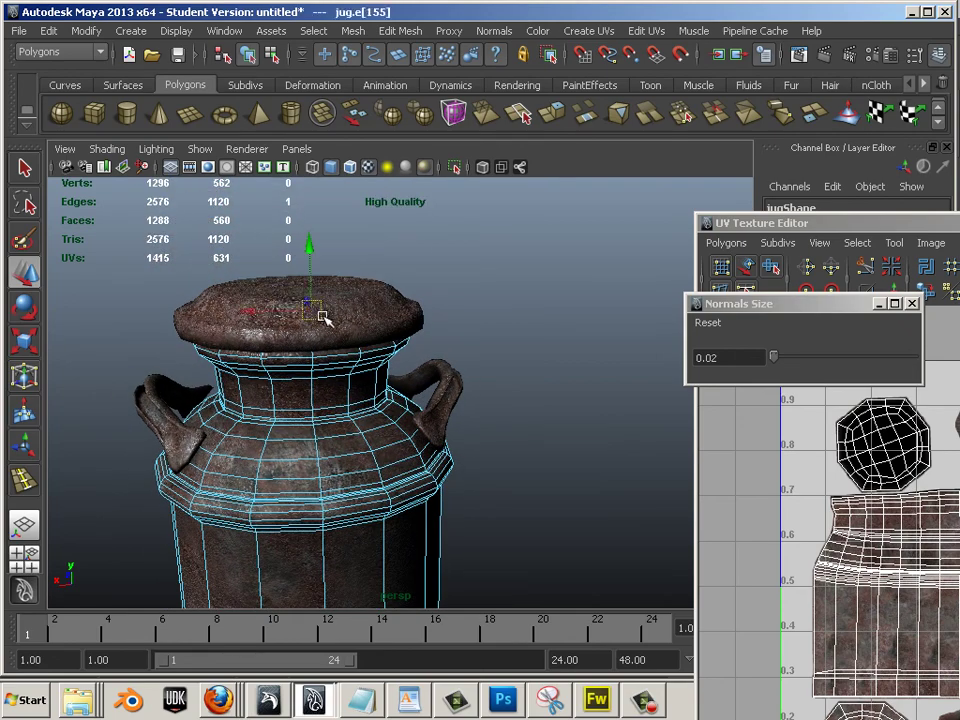
pyautogui.click(247, 285)
pyautogui.moveTo(299, 247); pyautogui.dragTo(300, 170)
pyautogui.keyDown('alt'); pyautogui.moveTo(306, 240); pyautogui.dragTo(303, 182); pyautogui.keyUp('alt')
pyautogui.keyDown('alt'); pyautogui.moveTo(340, 200); pyautogui.dragTo(304, 354, button='middle'); pyautogui.keyUp('alt')
pyautogui.keyDown('alt'); pyautogui.moveTo(304, 354); pyautogui.dragTo(335, 358, button='right'); pyautogui.keyUp('alt')
pyautogui.keyDown('alt'); pyautogui.moveTo(305, 352); pyautogui.dragTo(290, 298); pyautogui.keyUp('alt')
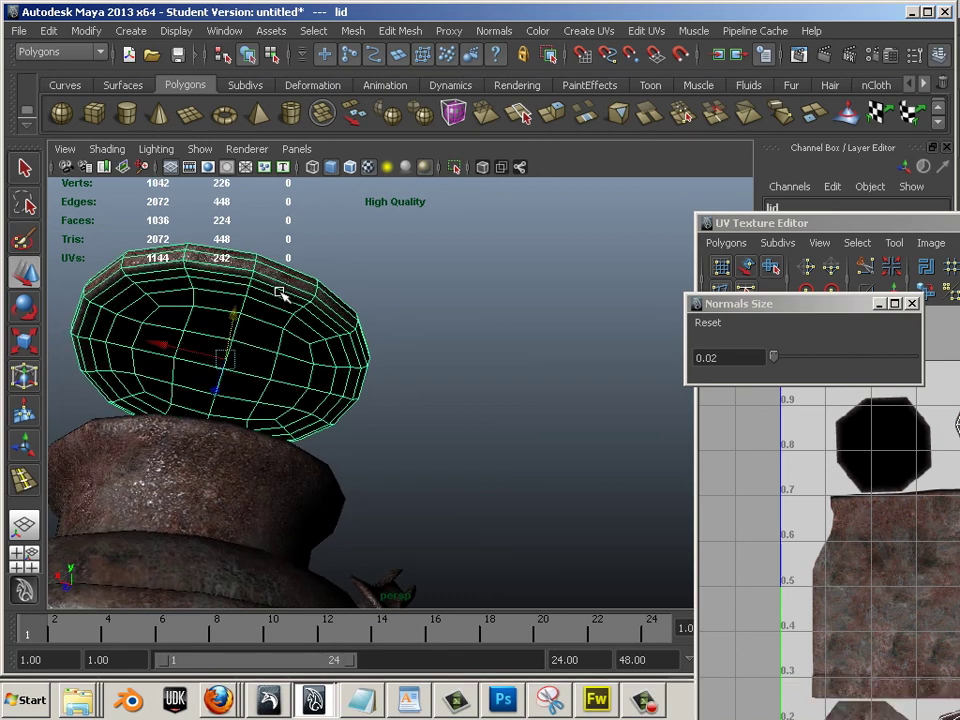
pyautogui.moveTo(281, 292); pyautogui.dragTo(400, 328, button='right')
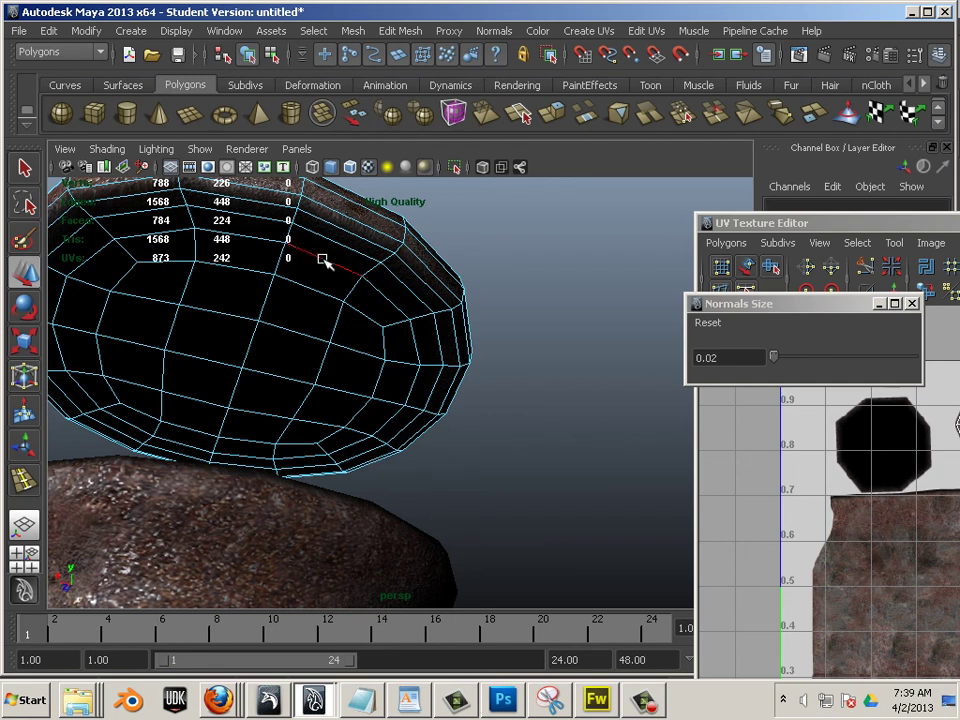
pyautogui.press('F11')
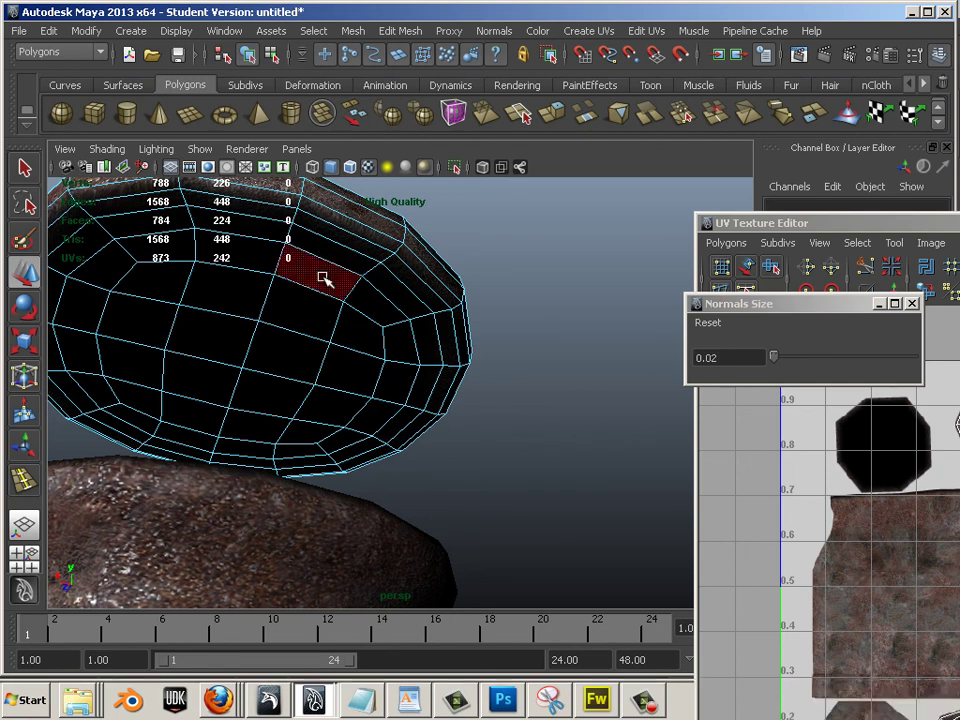
pyautogui.click(333, 256)
pyautogui.keyDown('shift'); pyautogui.click(388, 294); pyautogui.keyUp('shift')
pyautogui.keyDown('shift'); pyautogui.click(379, 309); pyautogui.keyUp('shift')
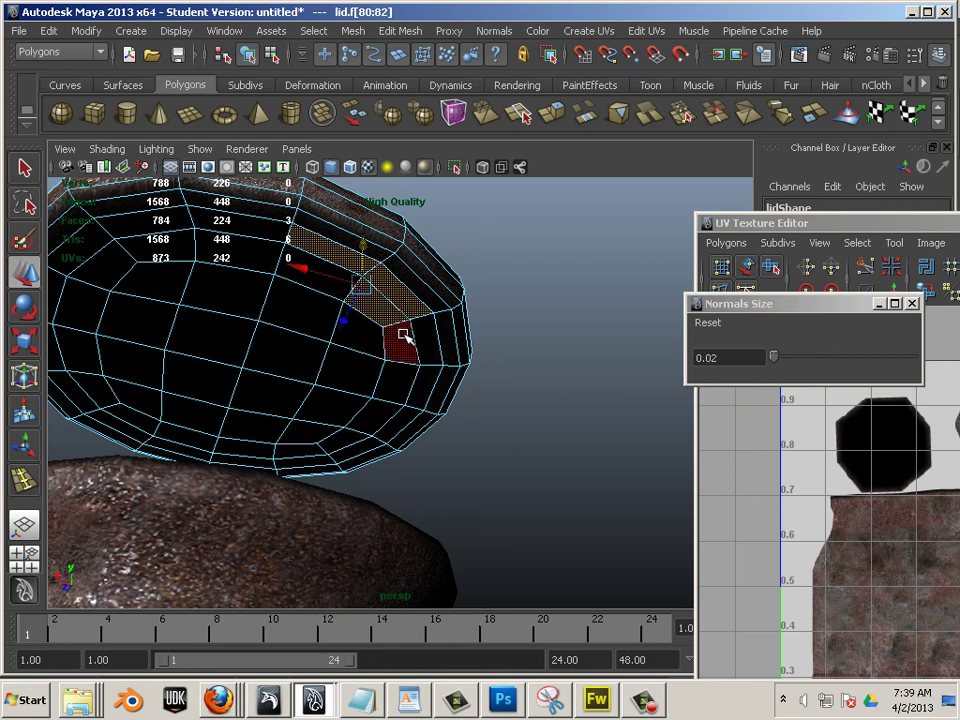
pyautogui.click(384, 346)
pyautogui.click(516, 334)
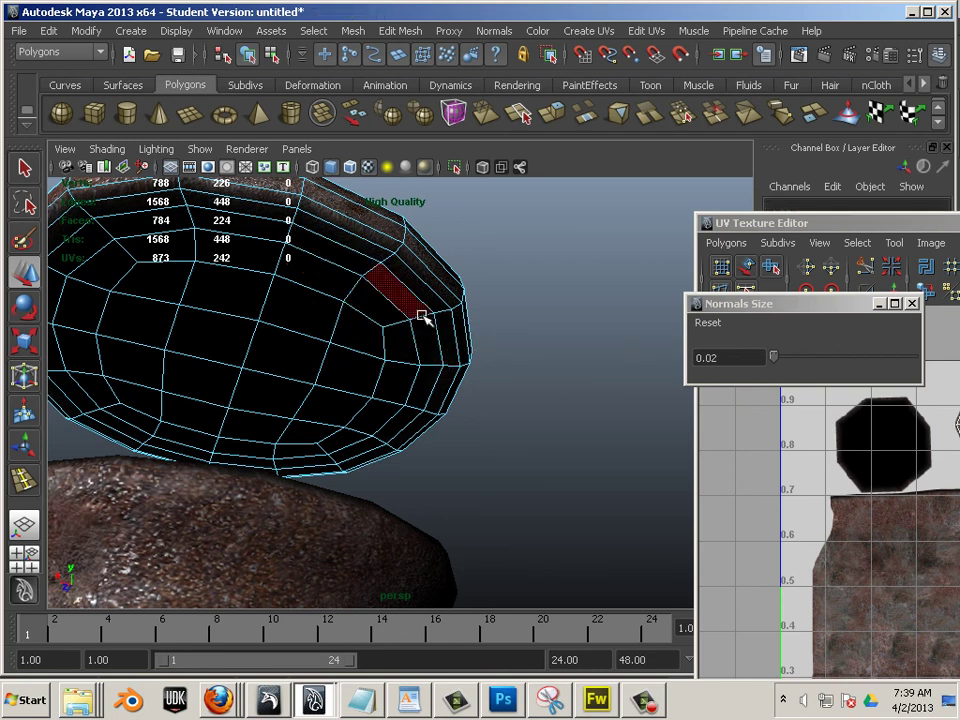
pyautogui.click(385, 312)
pyautogui.keyDown('shift'); pyautogui.click(402, 309); pyautogui.keyUp('shift')
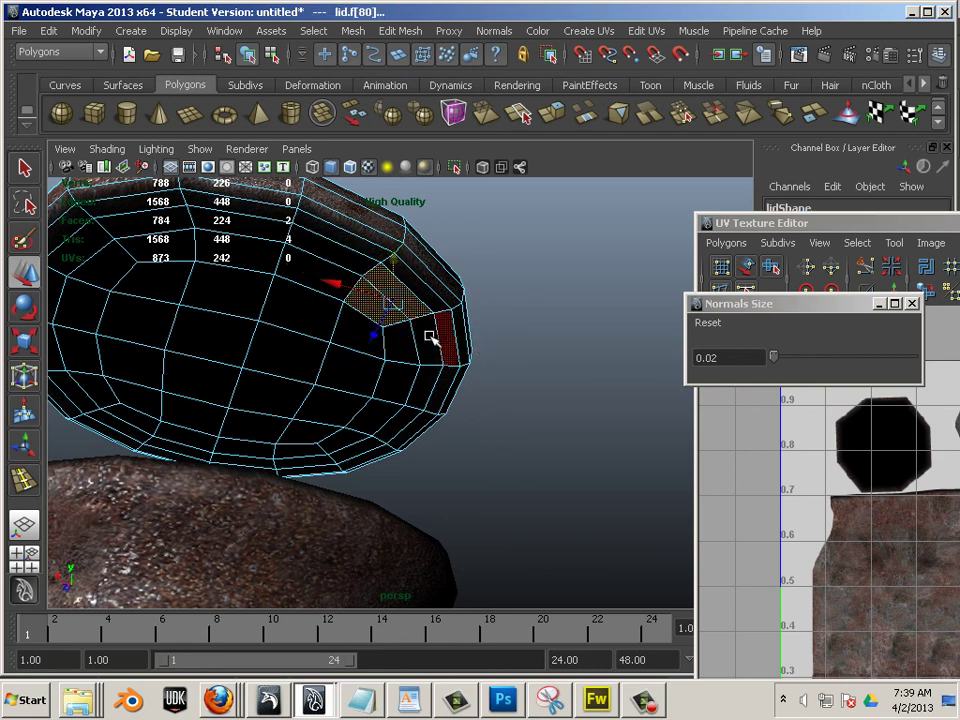
pyautogui.click(510, 310)
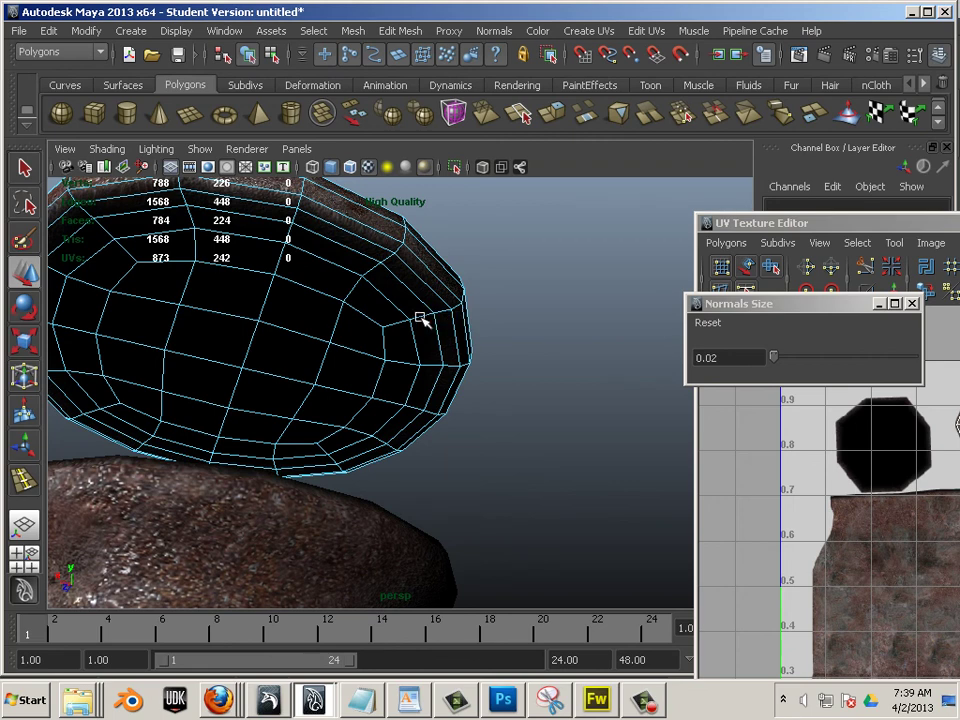
# Select the band of faces around the lid's underside by picking its edge ring and converting it to faces.
pyautogui.click(418, 318)
pyautogui.keyDown('shift'); pyautogui.click(354, 286); pyautogui.keyUp('shift')
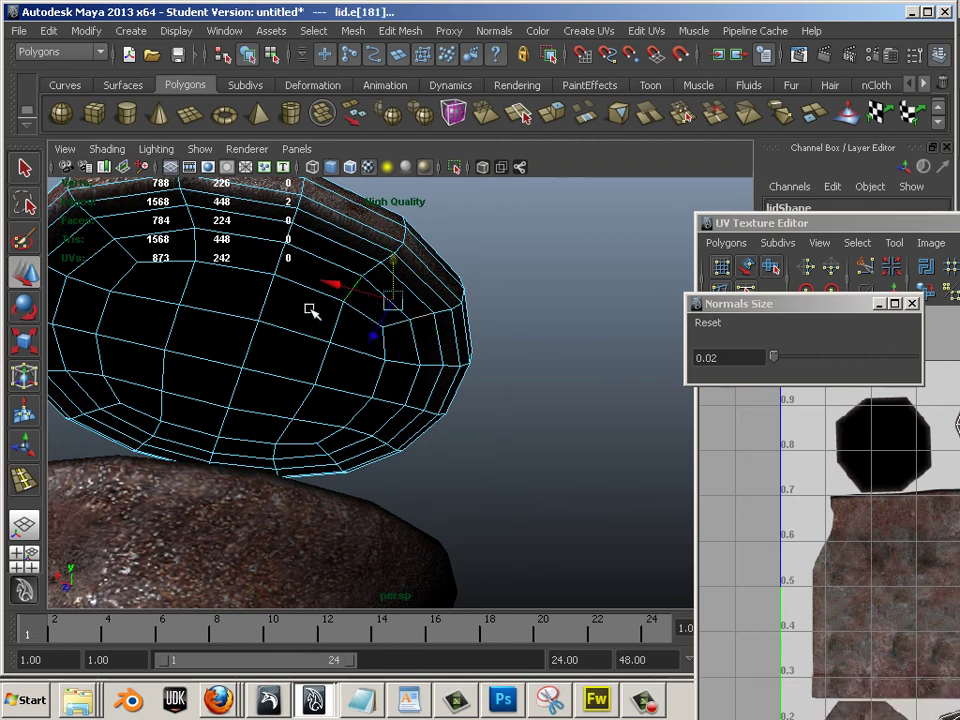
pyautogui.doubleClick(280, 322)
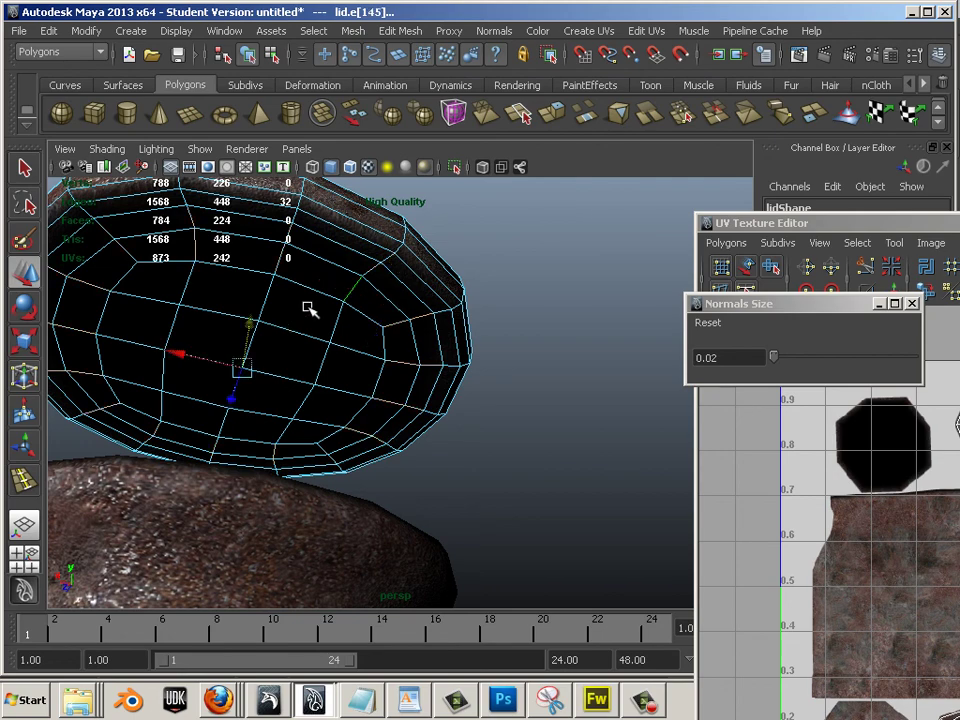
pyautogui.hotkey('ctrl', 'F11')
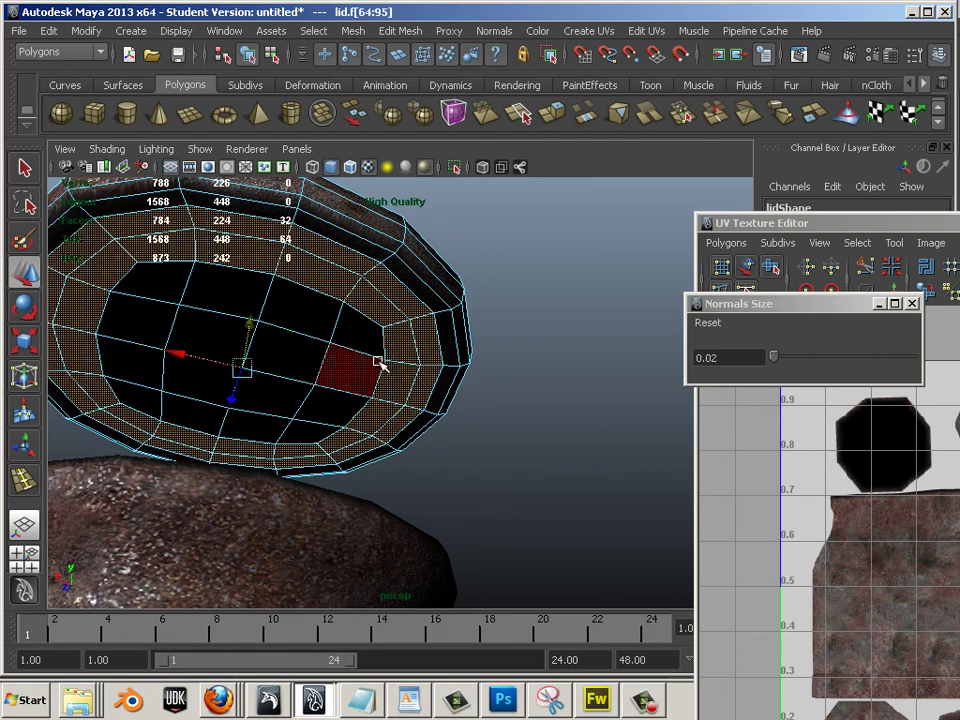
pyautogui.keyDown('alt'); pyautogui.moveTo(378, 362); pyautogui.dragTo(308, 399); pyautogui.keyUp('alt')
pyautogui.keyDown('alt'); pyautogui.moveTo(281, 328); pyautogui.dragTo(278, 300); pyautogui.keyUp('alt')
pyautogui.keyDown('alt'); pyautogui.moveTo(490, 397); pyautogui.dragTo(407, 410, button='right'); pyautogui.keyUp('alt')
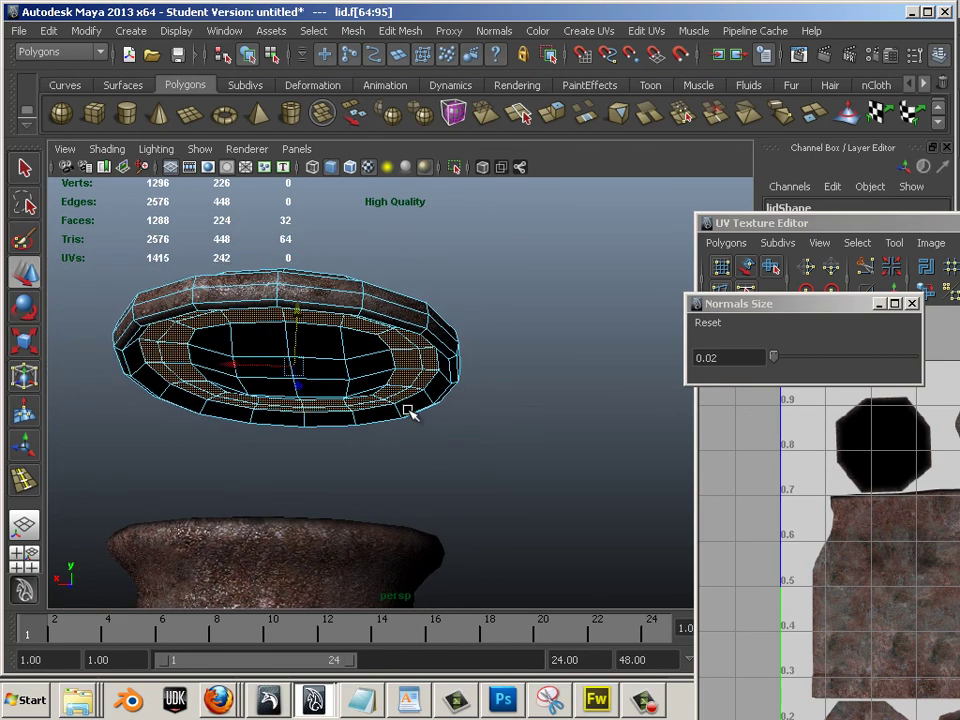
# Return to object mode, select the jug, and inspect the faces and edges capping the top of its neck.
pyautogui.moveTo(424, 333); pyautogui.dragTo(480, 300, button='right')
pyautogui.click(484, 308)
pyautogui.keyDown('alt'); pyautogui.moveTo(465, 335); pyautogui.dragTo(371, 373); pyautogui.keyUp('alt')
pyautogui.click(320, 376)
pyautogui.keyDown('alt'); pyautogui.moveTo(320, 376); pyautogui.dragTo(366, 422, button='right'); pyautogui.keyUp('alt')
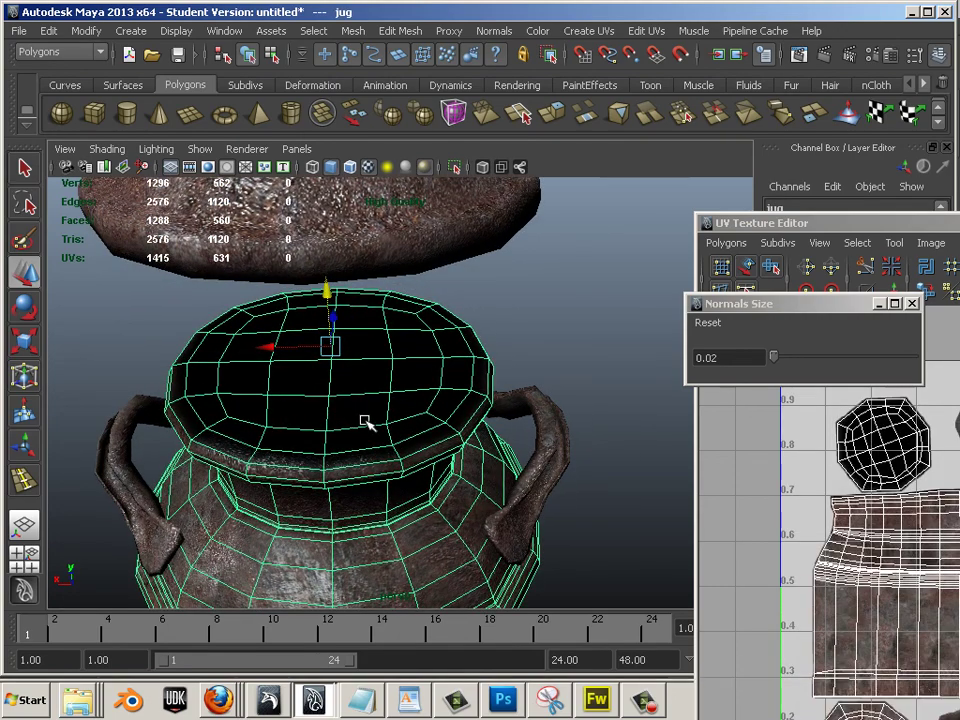
pyautogui.press('F11')
pyautogui.click(366, 436)
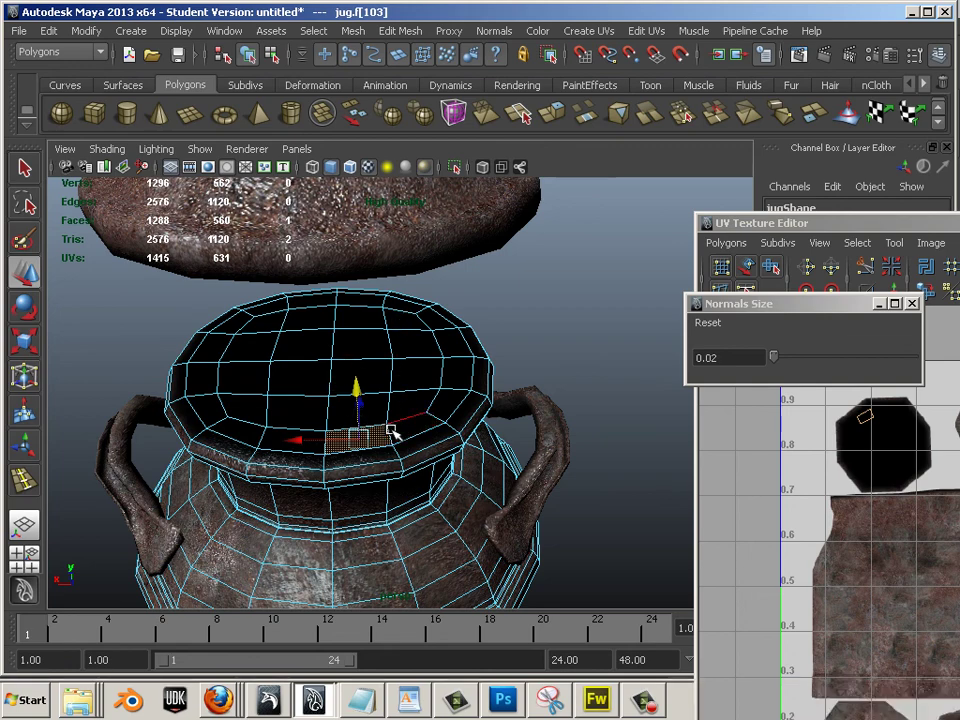
pyautogui.keyDown('alt'); pyautogui.moveTo(388, 430); pyautogui.dragTo(358, 382); pyautogui.keyUp('alt')
pyautogui.press('F10')
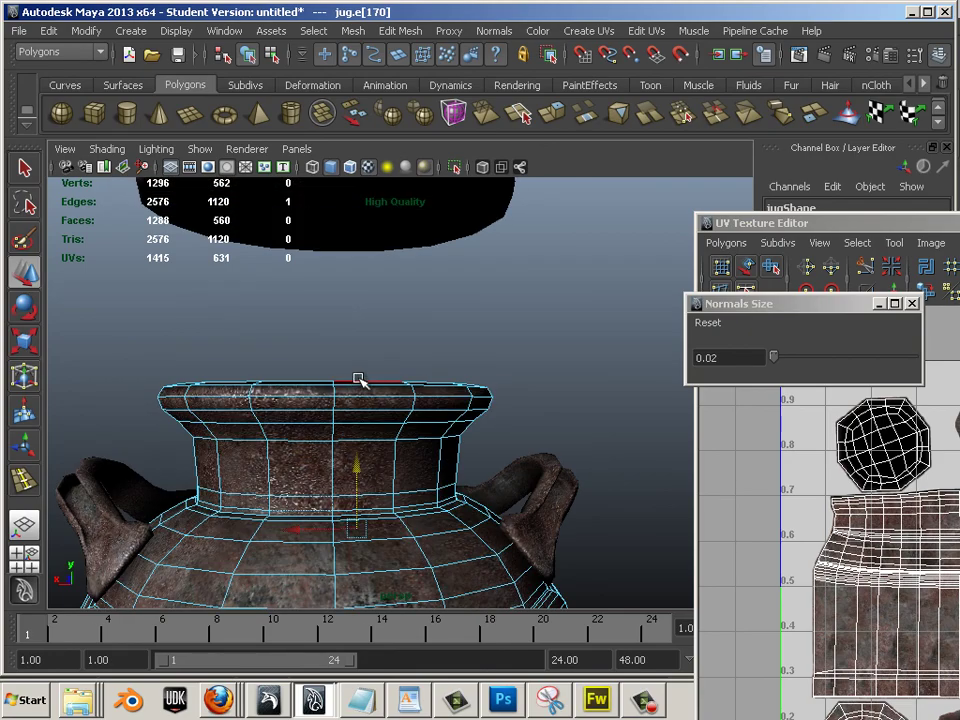
# In the front wireframe view, select the faces across the top of the jug's neck and shrink the selection to the inner cap.
pyautogui.press('space')
pyautogui.press('space')
pyautogui.scroll(-10, 360, 380)
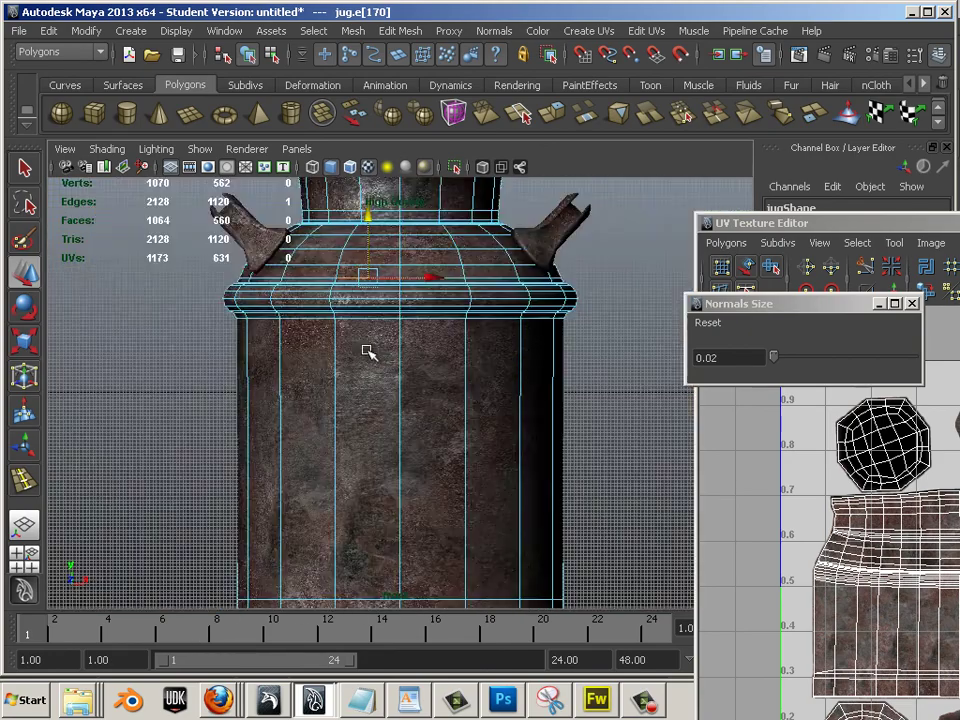
pyautogui.scroll(4, 435, 373)
pyautogui.scroll(3, 375, 427)
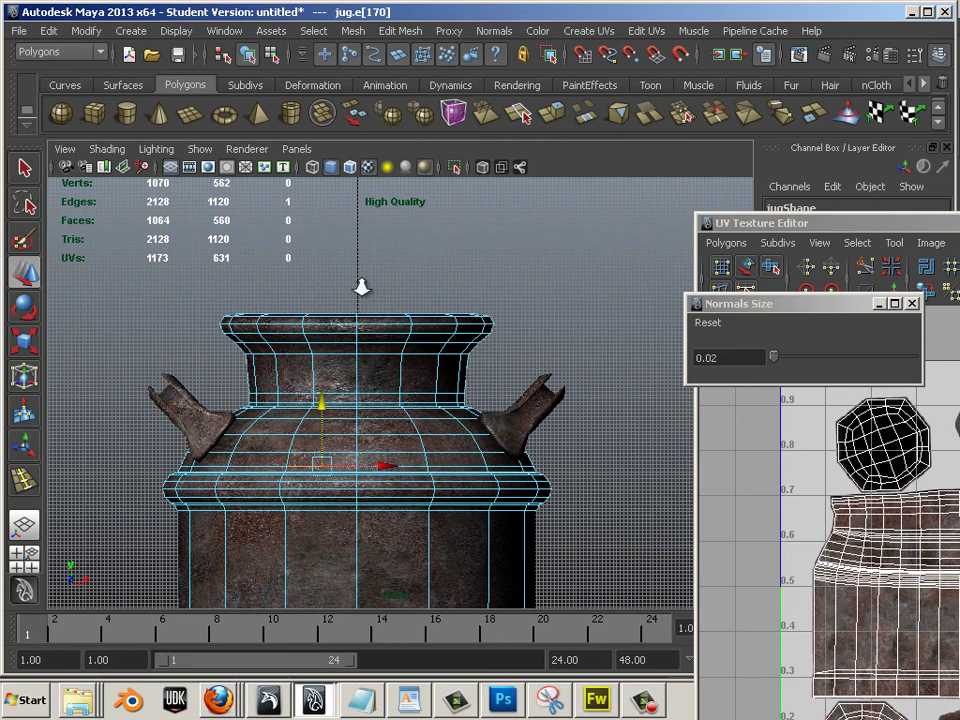
pyautogui.scroll(2, 360, 291)
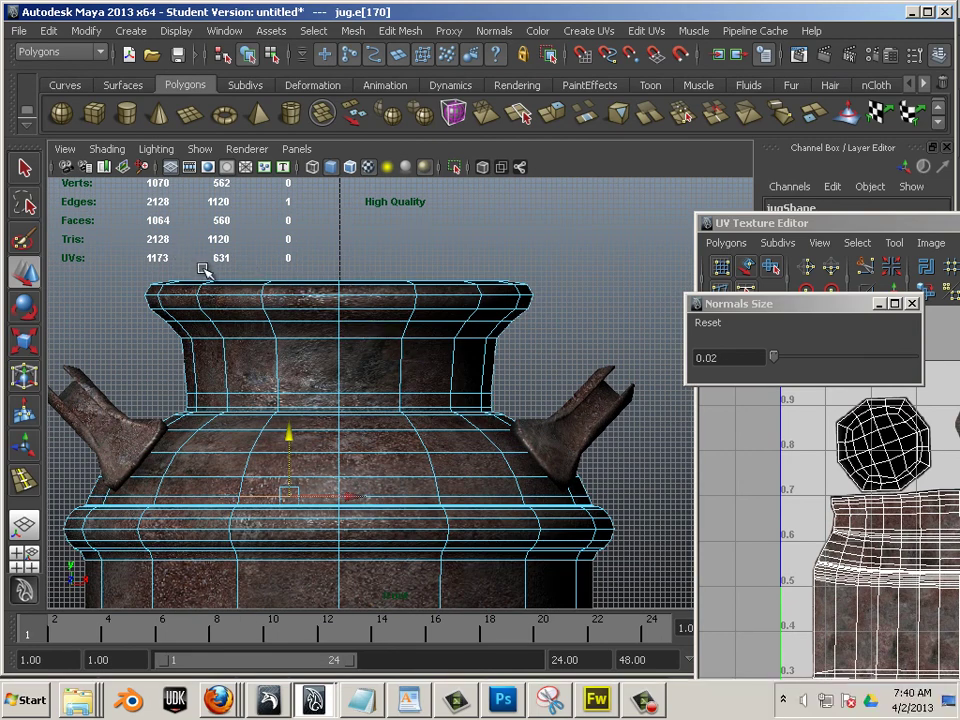
pyautogui.press('4')
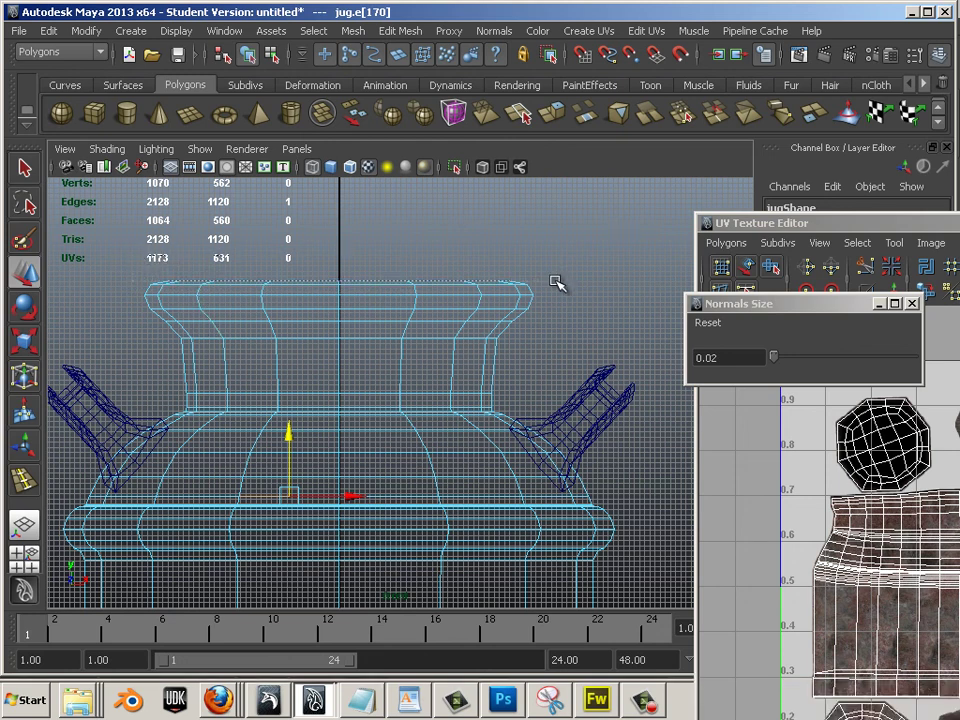
pyautogui.moveTo(556, 281); pyautogui.dragTo(555, 282)
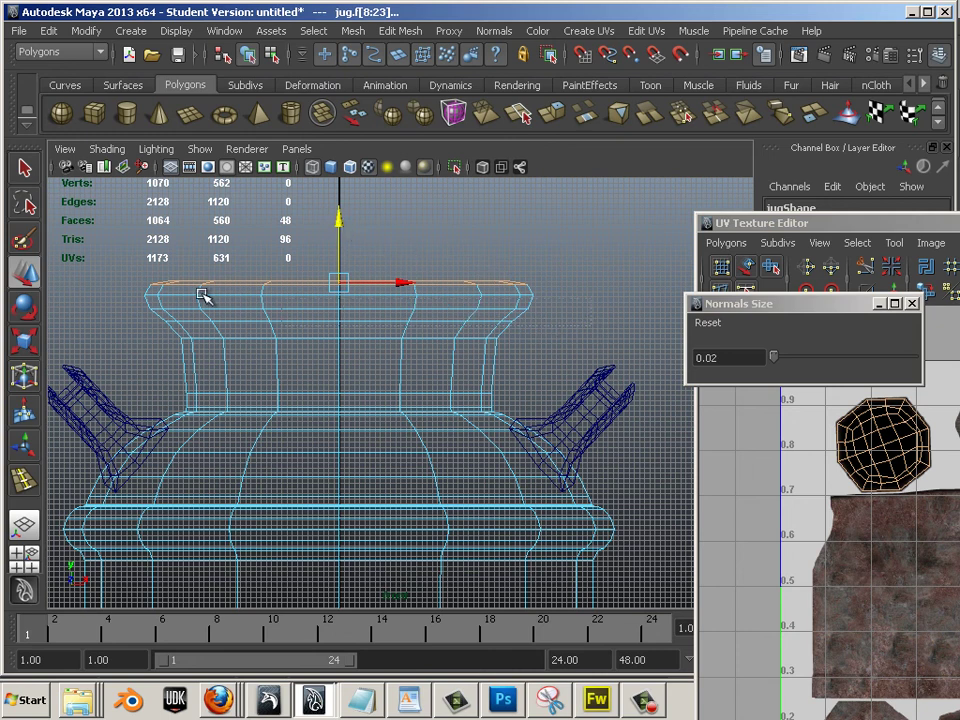
pyautogui.hotkey('shift', ',')
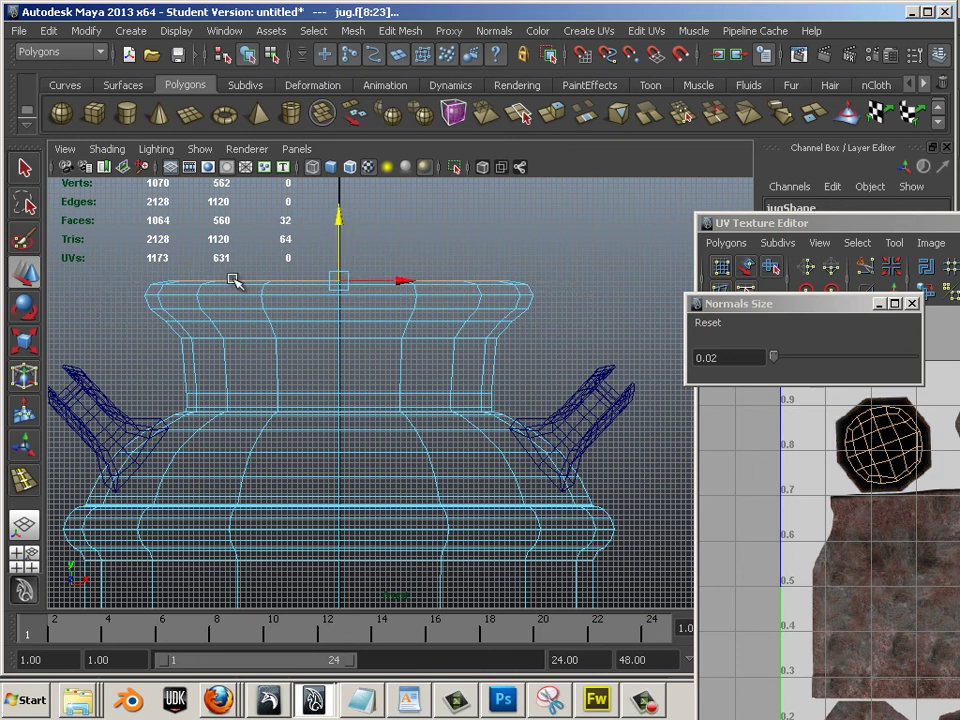
pyautogui.press('6')
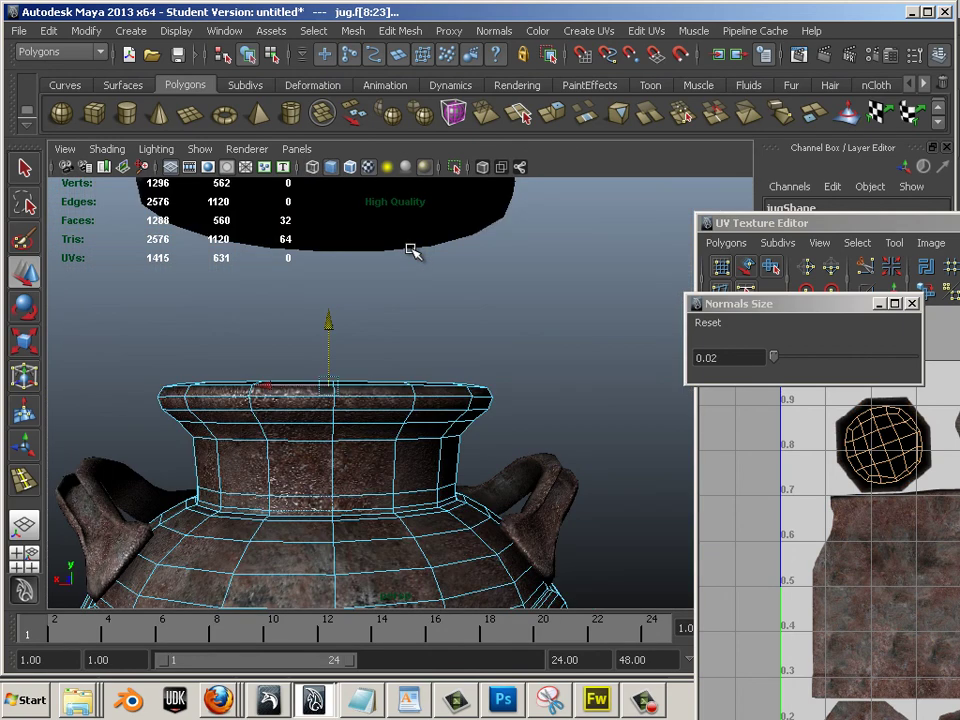
pyautogui.keyDown('alt'); pyautogui.moveTo(413, 251); pyautogui.dragTo(333, 330); pyautogui.keyUp('alt')
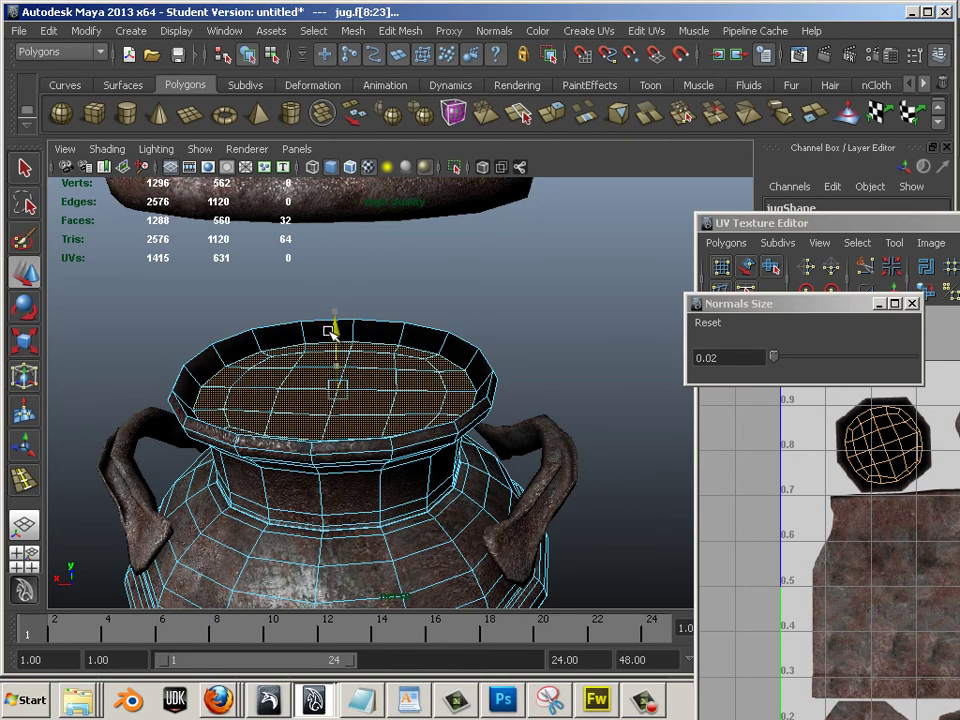
pyautogui.click(583, 373)
# Select the lid and lower it straight down until it sits just above the rim of the jug's neck.
pyautogui.keyDown('alt'); pyautogui.moveTo(583, 373); pyautogui.dragTo(439, 332, button='right'); pyautogui.keyUp('alt')
pyautogui.keyDown('alt'); pyautogui.moveTo(439, 332); pyautogui.dragTo(440, 310); pyautogui.keyUp('alt')
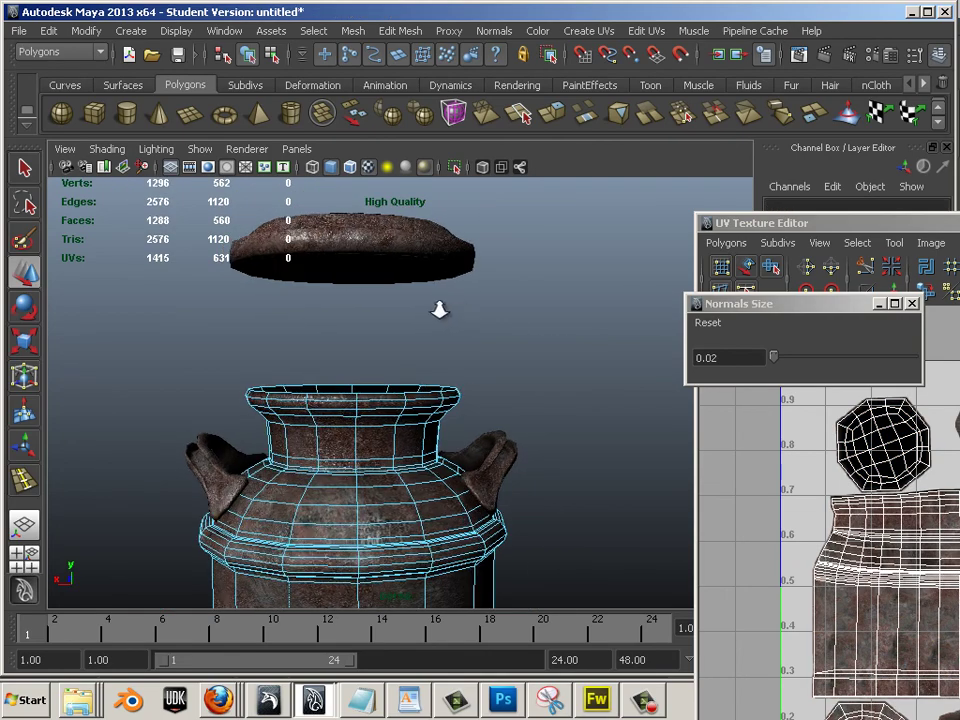
pyautogui.keyDown('alt'); pyautogui.moveTo(440, 310); pyautogui.dragTo(385, 267, button='right'); pyautogui.keyUp('alt')
pyautogui.click(398, 264)
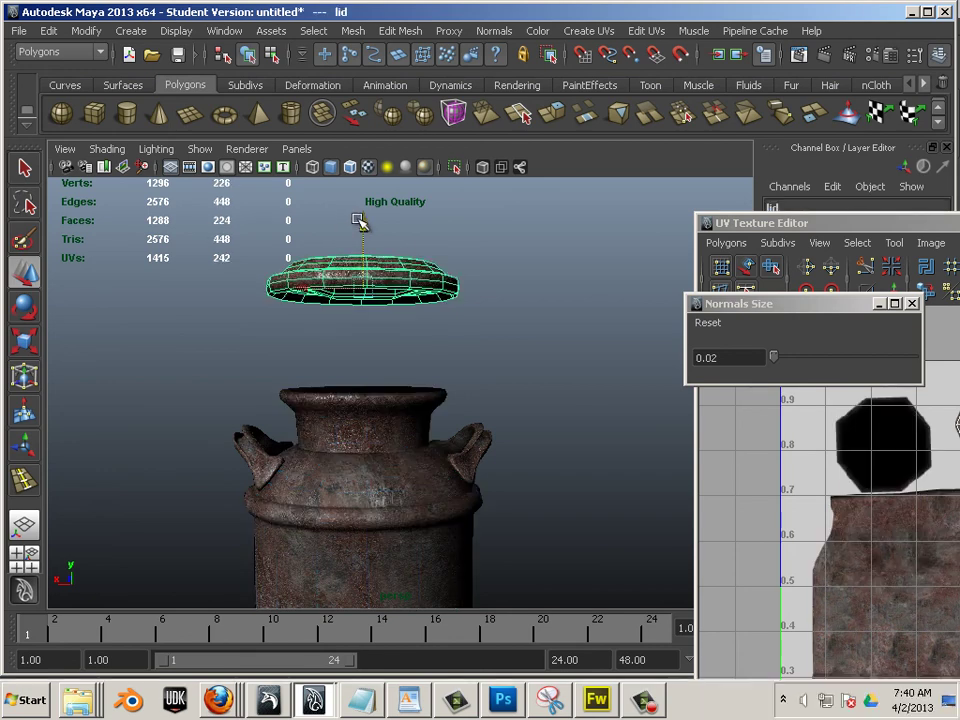
pyautogui.moveTo(358, 219); pyautogui.dragTo(323, 326)
# Try shifting the lid sideways off the neck's centre and inspect how it sits over the rim from several angles.
pyautogui.moveTo(309, 370); pyautogui.dragTo(286, 377)
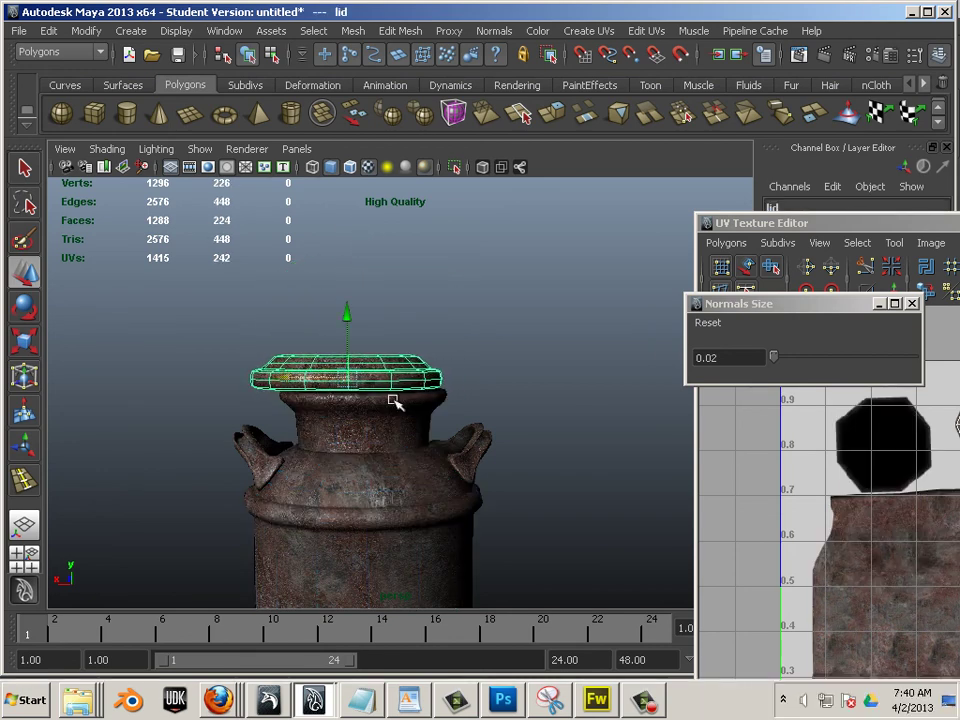
pyautogui.click(506, 408)
pyautogui.keyDown('alt'); pyautogui.moveTo(460, 422); pyautogui.dragTo(477, 452); pyautogui.keyUp('alt')
pyautogui.keyDown('alt'); pyautogui.moveTo(477, 452); pyautogui.dragTo(508, 454, button='right'); pyautogui.keyUp('alt')
pyautogui.keyDown('alt'); pyautogui.moveTo(508, 454); pyautogui.dragTo(450, 488); pyautogui.keyUp('alt')
pyautogui.keyDown('alt'); pyautogui.moveTo(450, 488); pyautogui.dragTo(511, 501, button='right'); pyautogui.keyUp('alt')
pyautogui.keyDown('alt'); pyautogui.moveTo(511, 501); pyautogui.dragTo(342, 482); pyautogui.keyUp('alt')
pyautogui.click(508, 368)
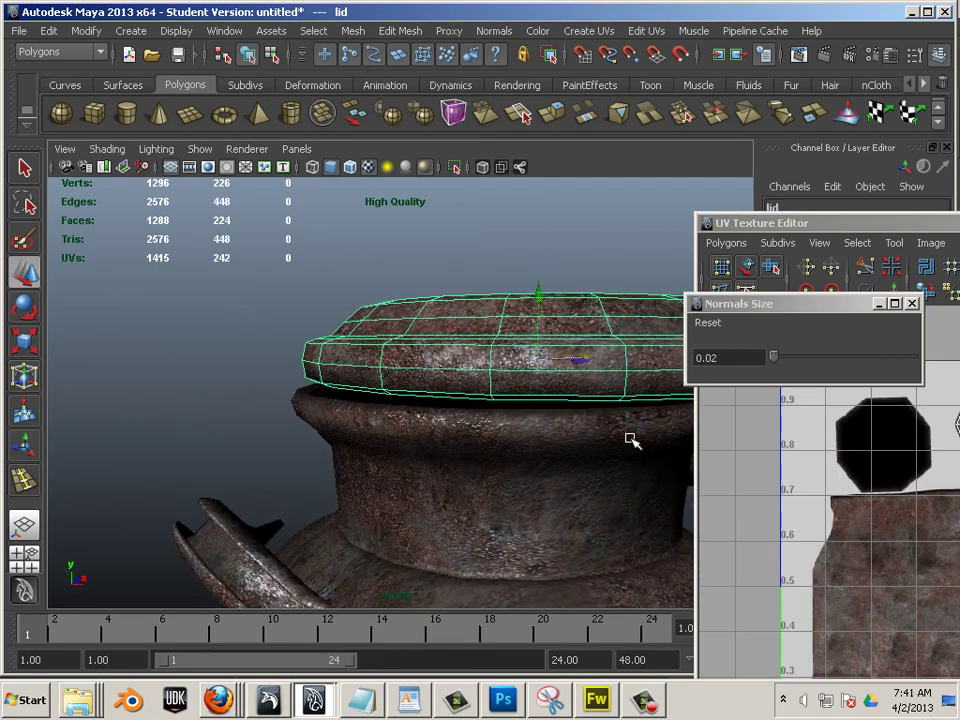
pyautogui.keyDown('alt'); pyautogui.moveTo(630, 440); pyautogui.dragTo(550, 410, button='right'); pyautogui.keyUp('alt')
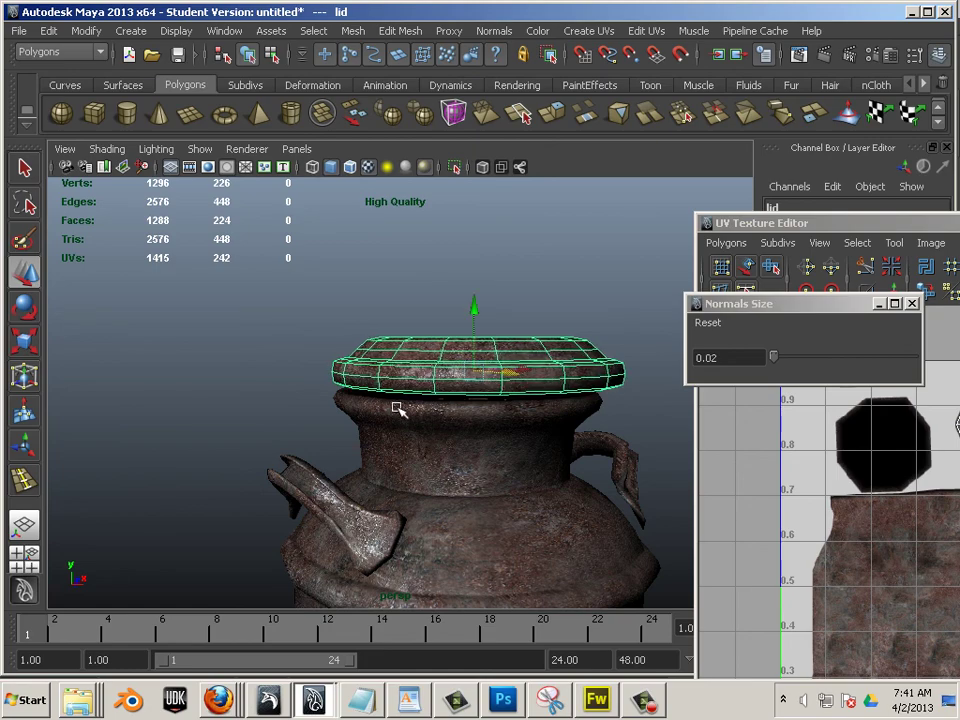
pyautogui.moveTo(396, 407)
pyautogui.keyDown('alt'); pyautogui.mouseDown()
pyautogui.moveTo(654, 437)
pyautogui.moveTo(397, 393)
pyautogui.mouseUp(); pyautogui.keyUp('alt')
# Undo the lid's sideways shift and clear the selection.
pyautogui.hotkey('ctrl', 'z')
pyautogui.hotkey('ctrl', 'z')
pyautogui.hotkey('ctrl', 'z')
pyautogui.hotkey('ctrl', 'z')
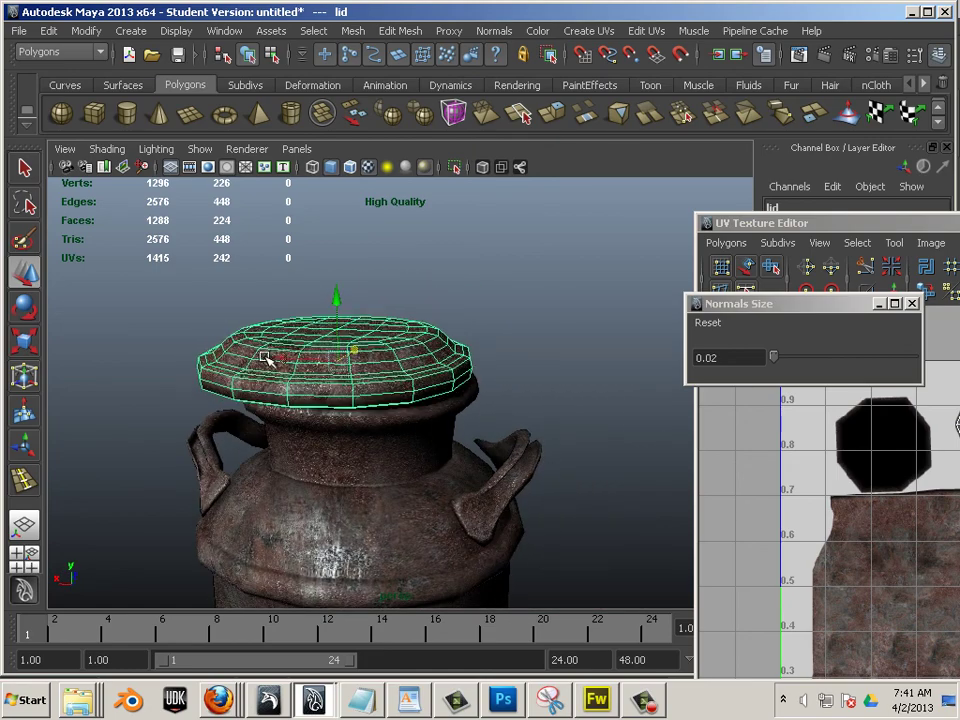
pyautogui.scroll(-3, 484, 420)
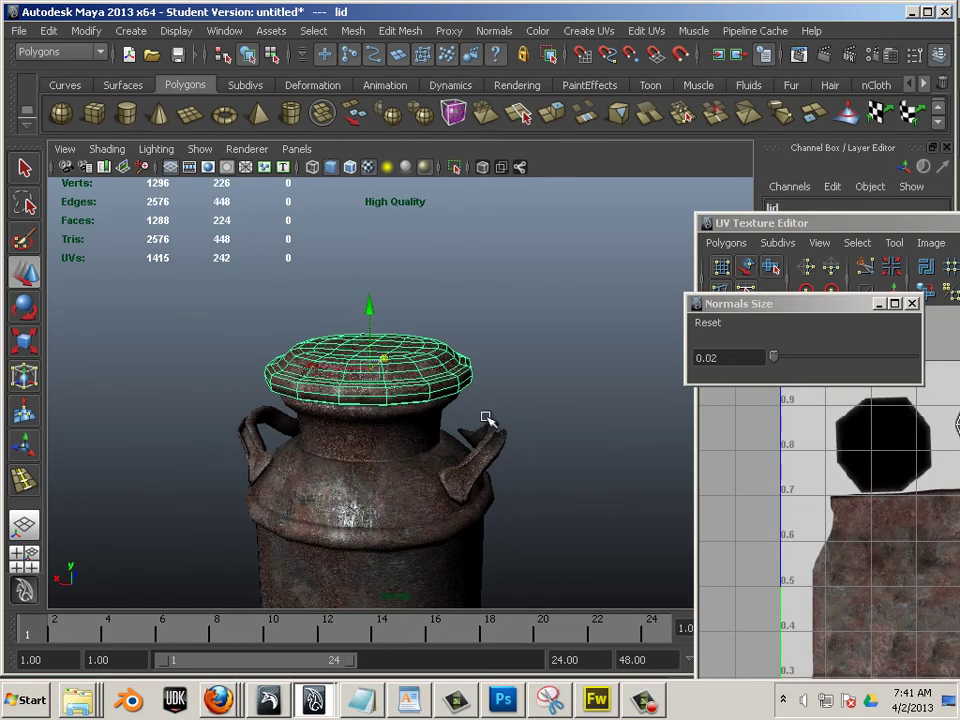
pyautogui.click(558, 396)
# Select both handles together and lower them slightly against the jug's shoulder.
pyautogui.keyDown('alt'); pyautogui.moveTo(542, 522); pyautogui.dragTo(522, 388); pyautogui.keyUp('alt')
pyautogui.click(454, 395)
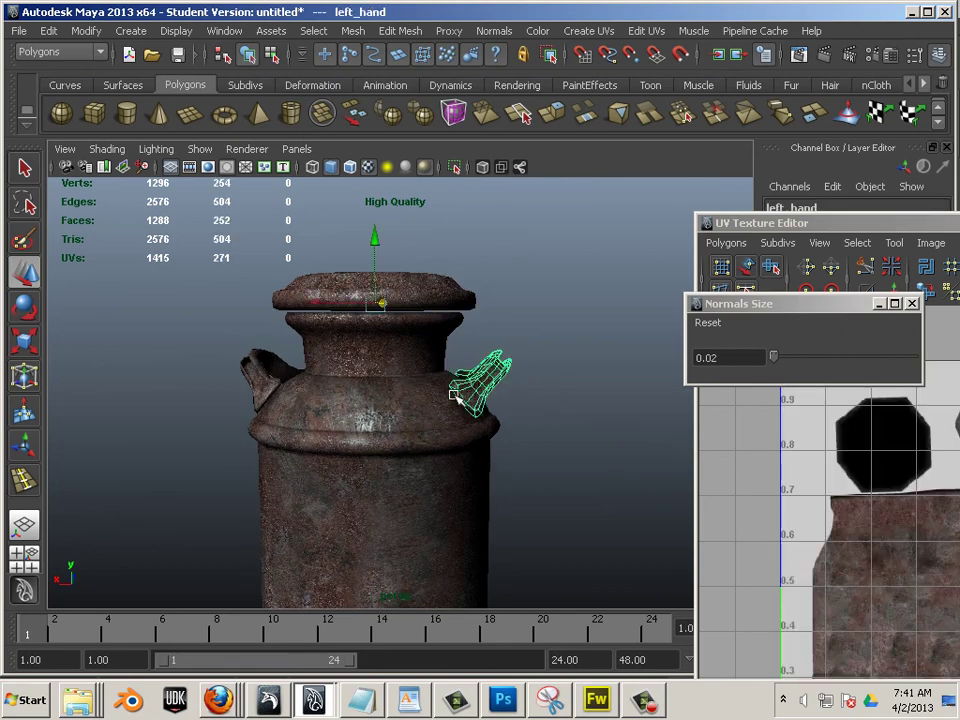
pyautogui.keyDown('shift'); pyautogui.click(262, 362); pyautogui.keyUp('shift')
pyautogui.moveTo(378, 246); pyautogui.dragTo(375, 257)
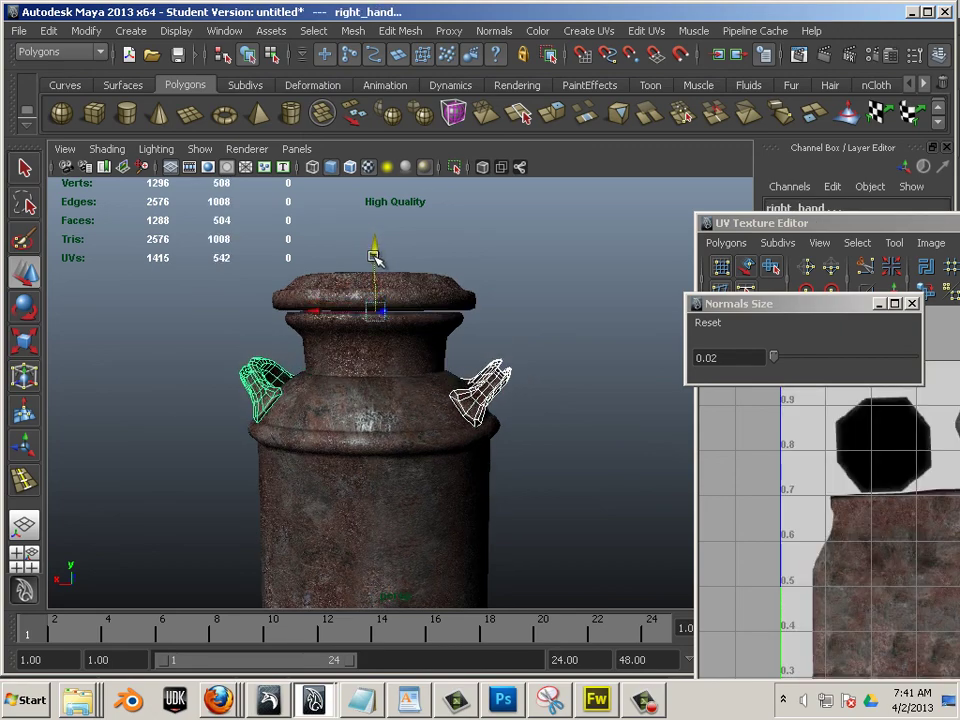
pyautogui.click(144, 388)
# Select the lid and lower it slightly to close the gap above the neck's rim, leaving nothing selected.
pyautogui.keyDown('alt'); pyautogui.moveTo(144, 388); pyautogui.dragTo(435, 268); pyautogui.keyUp('alt')
pyautogui.click(427, 268)
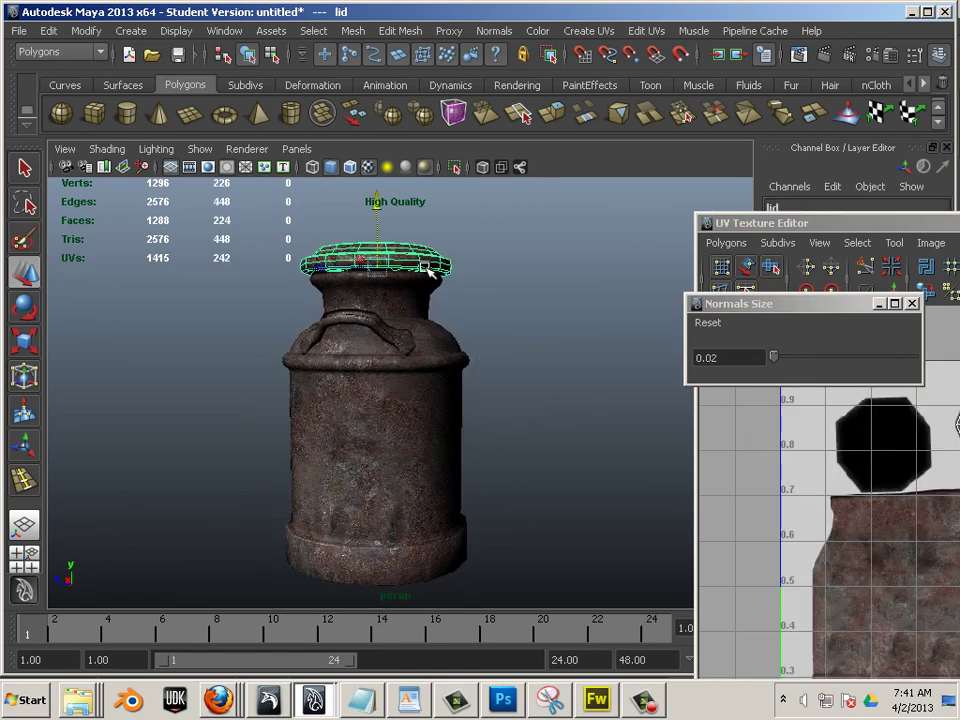
pyautogui.click(510, 371)
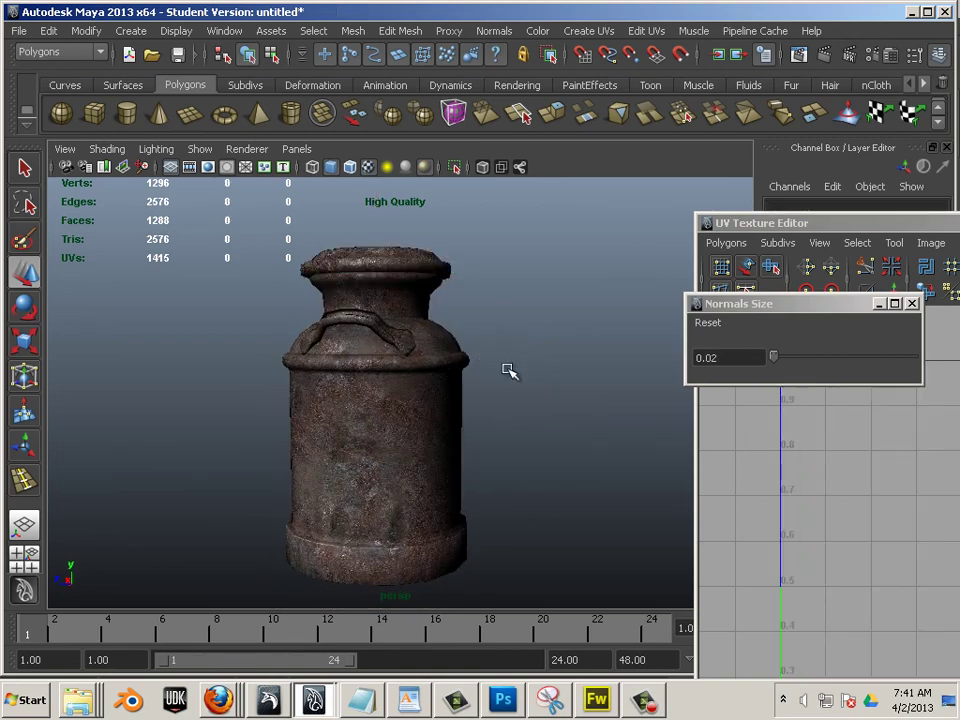
# Inspect the reassembled jug from several sides, checking the fit of the lid and handles and the overall silhouette.
pyautogui.keyDown('alt'); pyautogui.moveTo(510, 371); pyautogui.dragTo(359, 386); pyautogui.keyUp('alt')
pyautogui.keyDown('alt'); pyautogui.moveTo(426, 351); pyautogui.dragTo(420, 404, button='middle'); pyautogui.keyUp('alt')
pyautogui.keyDown('alt'); pyautogui.moveTo(420, 404); pyautogui.dragTo(317, 390); pyautogui.keyUp('alt')
pyautogui.keyDown('alt'); pyautogui.moveTo(317, 390); pyautogui.dragTo(435, 420, button='right'); pyautogui.keyUp('alt')
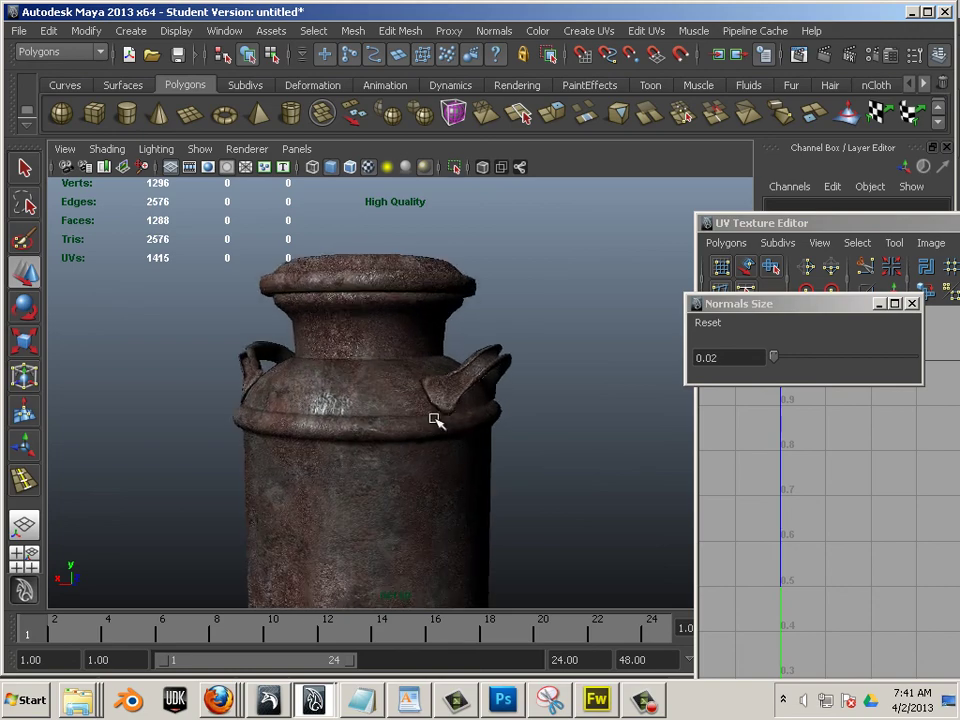
pyautogui.keyDown('alt'); pyautogui.moveTo(448, 404); pyautogui.dragTo(459, 369, button='middle'); pyautogui.keyUp('alt')
pyautogui.keyDown('alt'); pyautogui.moveTo(458, 369); pyautogui.dragTo(388, 388, button='right'); pyautogui.keyUp('alt')
pyautogui.keyDown('alt'); pyautogui.moveTo(388, 388); pyautogui.dragTo(430, 431); pyautogui.keyUp('alt')
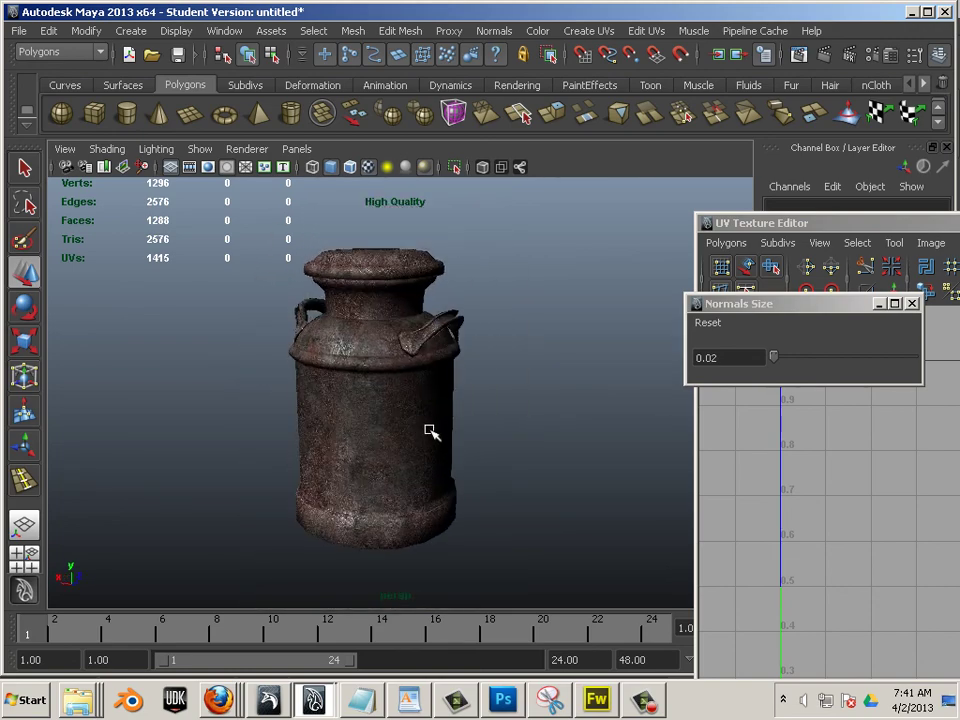